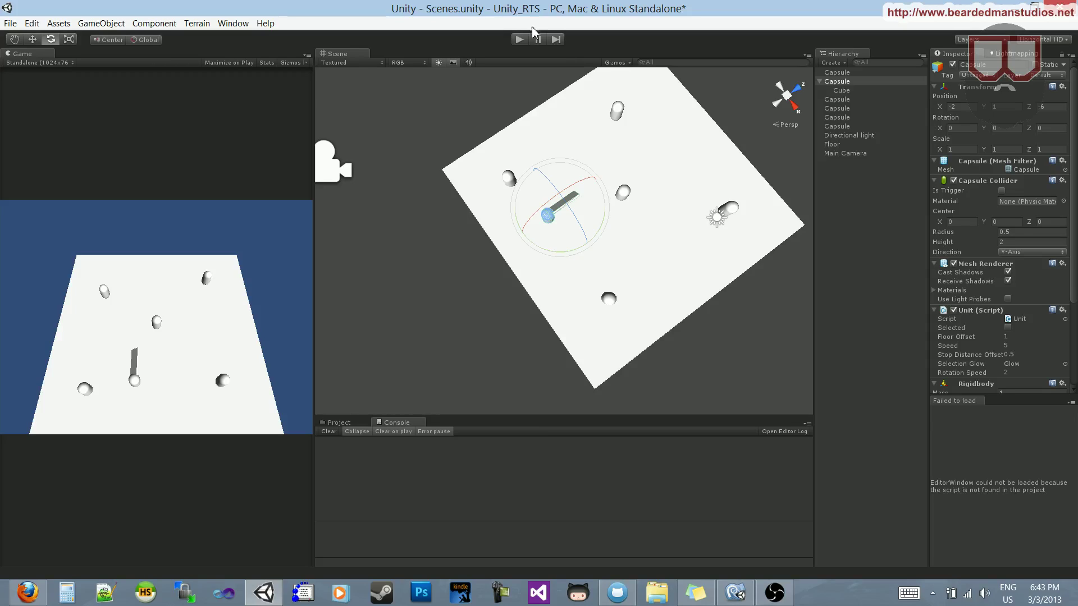
Clear the capsule selection in Unity and bring Unit.cs forward in MonoDevelop.
mouse_move(512, 229)
alt+mouse_down()
mouse_move(427, 238)
mouse_move(567, 290)
mouse_move(452, 125)
mouse_move(523, 241)
alt+mouse_up()
scroll(426, 238, up, 5)
click(452, 126)
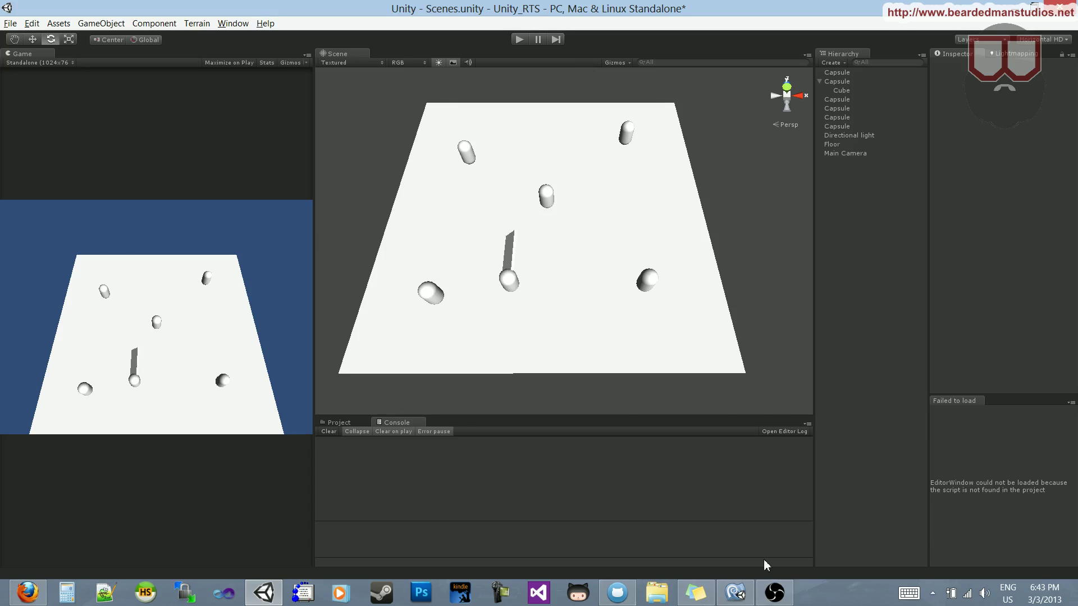
click(730, 598)
key(Down)
key(Down)
key(Down)
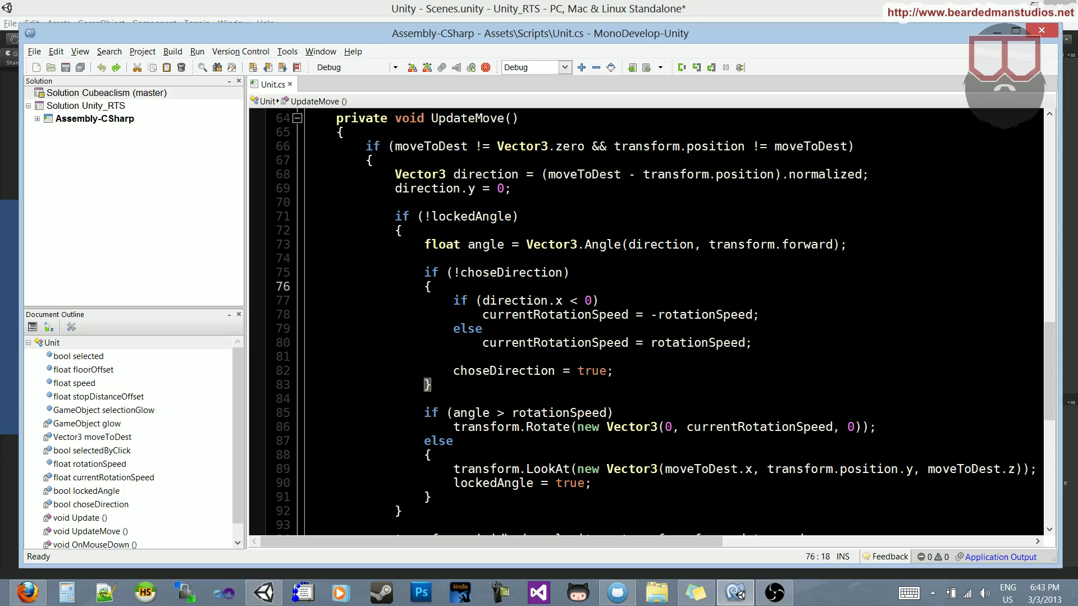
Insert blank lines after the choseDirection block's opening brace on line 76.
key(Page_Up)
key(Down)
key(Down)
key(Down)
key(Down)
key(Down)
key(Down)
key(ctrl+Right)
key(ctrl+Right)
key(shift+ctrl+Right)
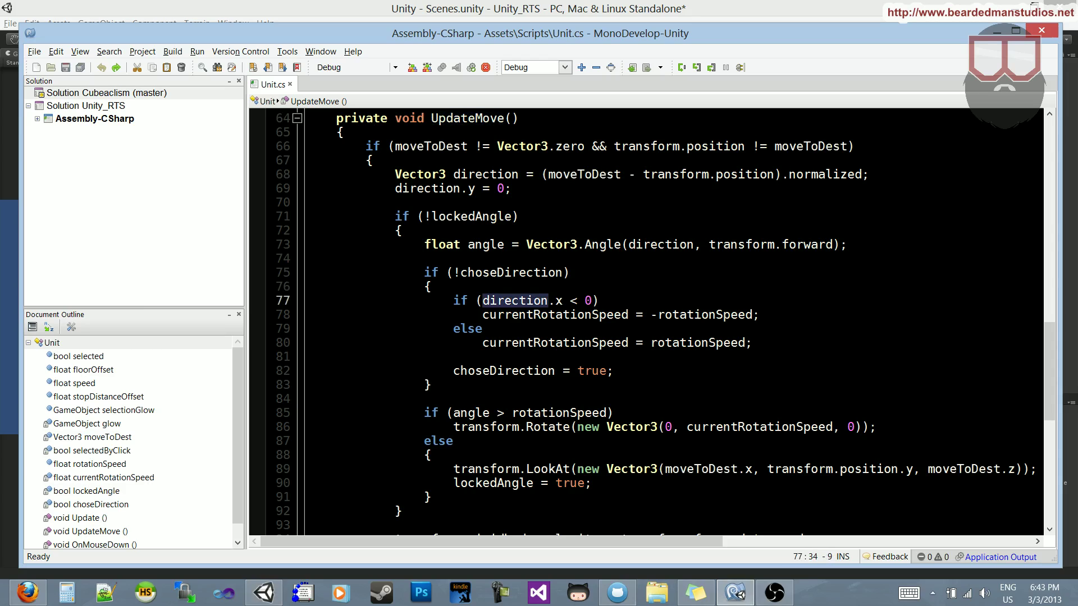
key(shift+ctrl+Right)
key(shift+ctrl+Right)
key(shift+ctrl+Right)
key(shift+ctrl+Right)
key(shift+ctrl+Right)
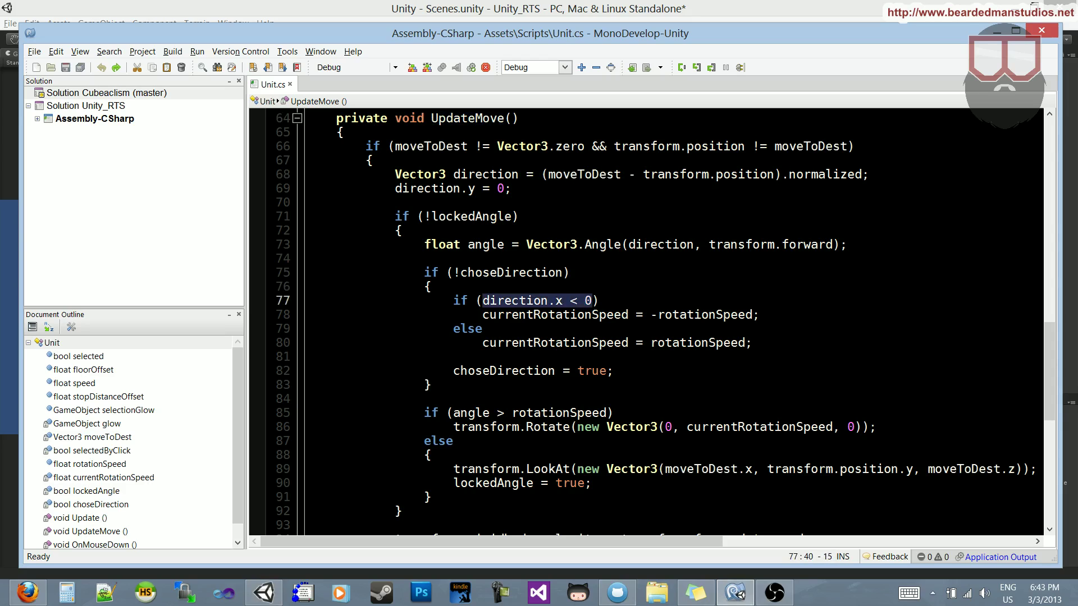
key(Up)
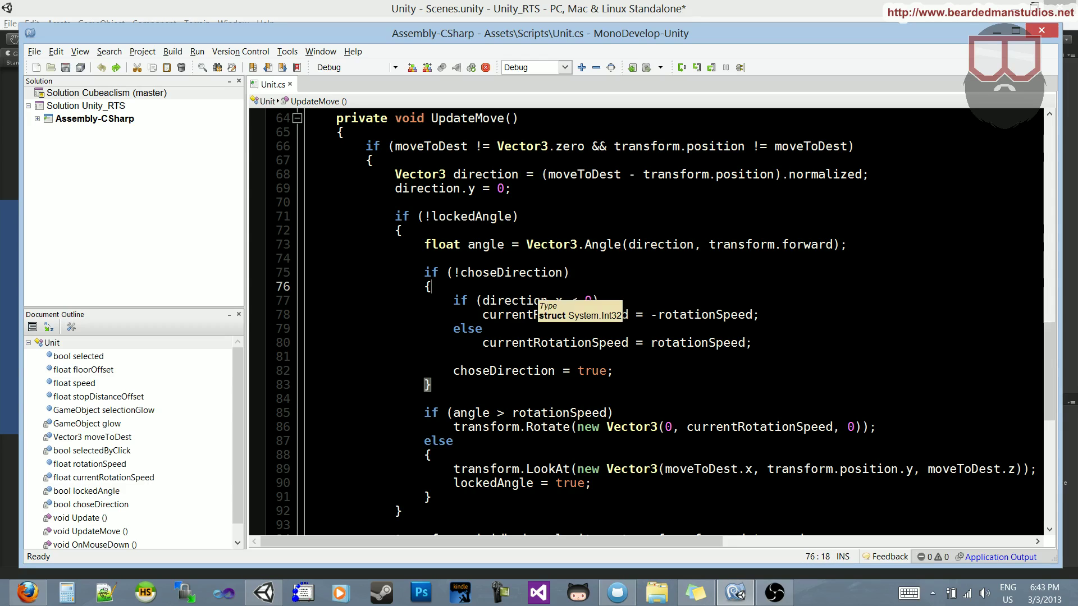
scroll(589, 301, up, 3)
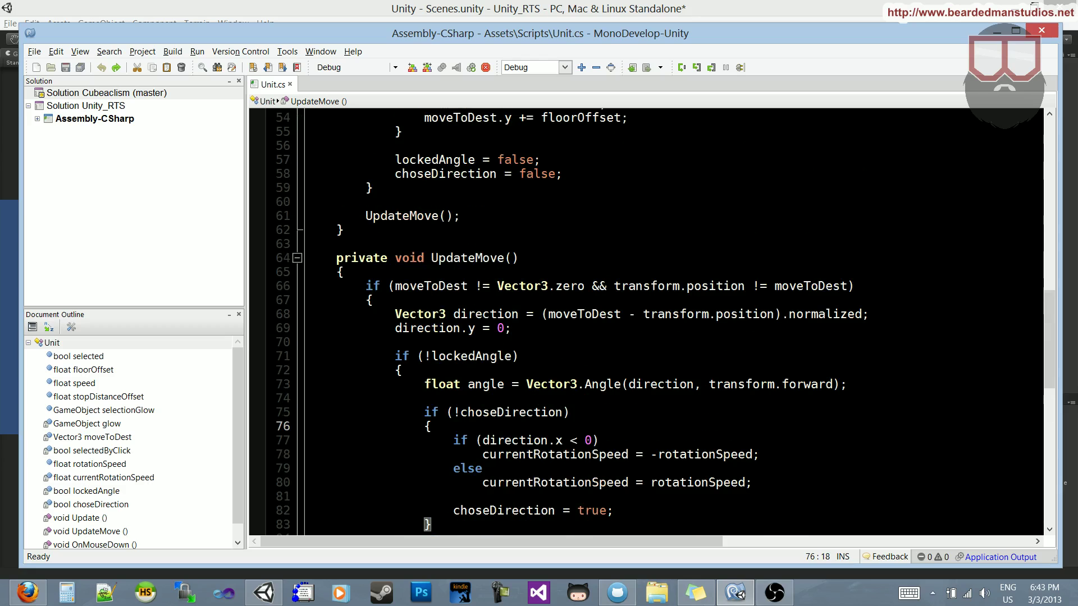
scroll(646, 320, down, 3)
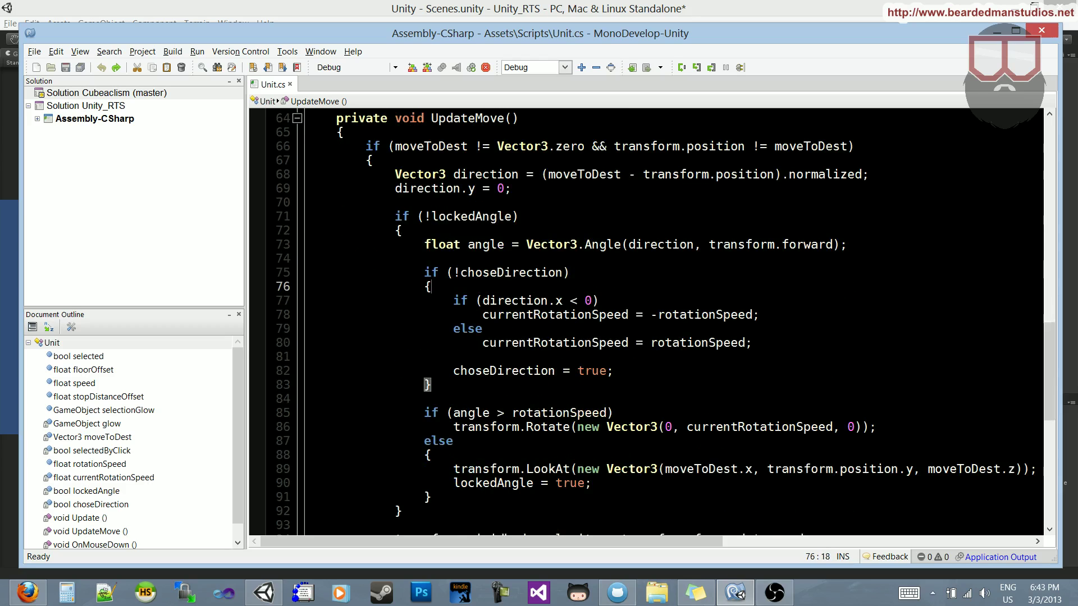
key(Return)
key(Return)
key(Up)
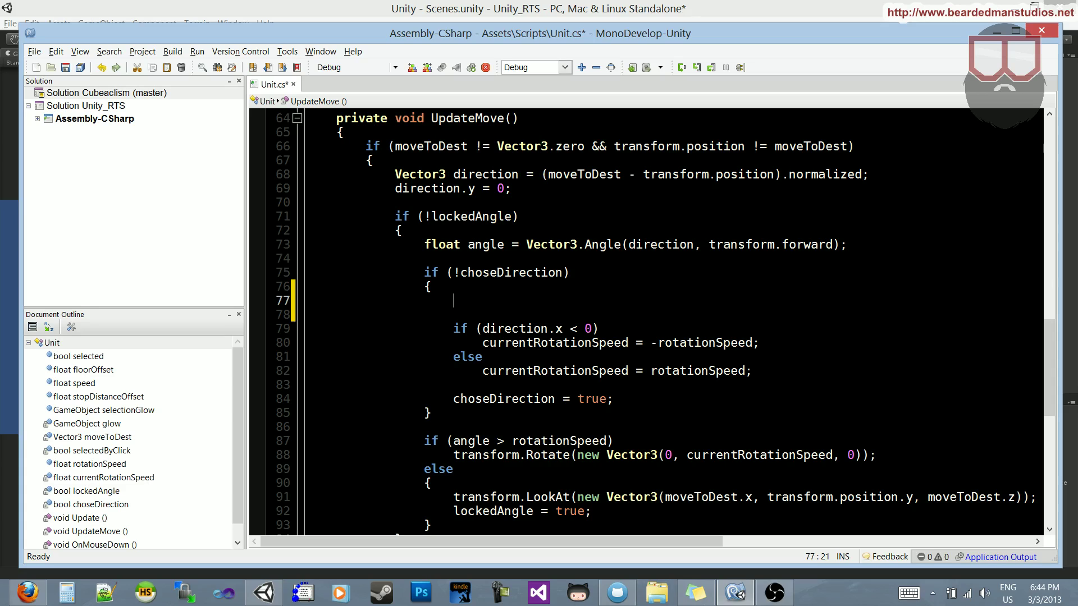
text(Vec)
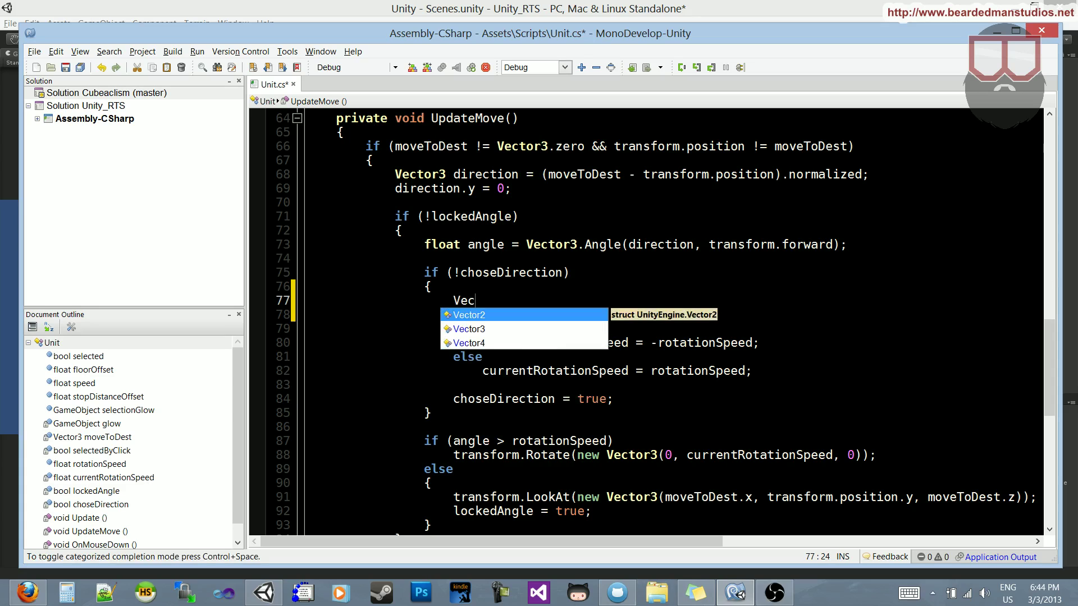
Declare Vector3 cross = Vector3.Cross(transform.forward, direction); on line 77 and start a new line.
key(Escape)
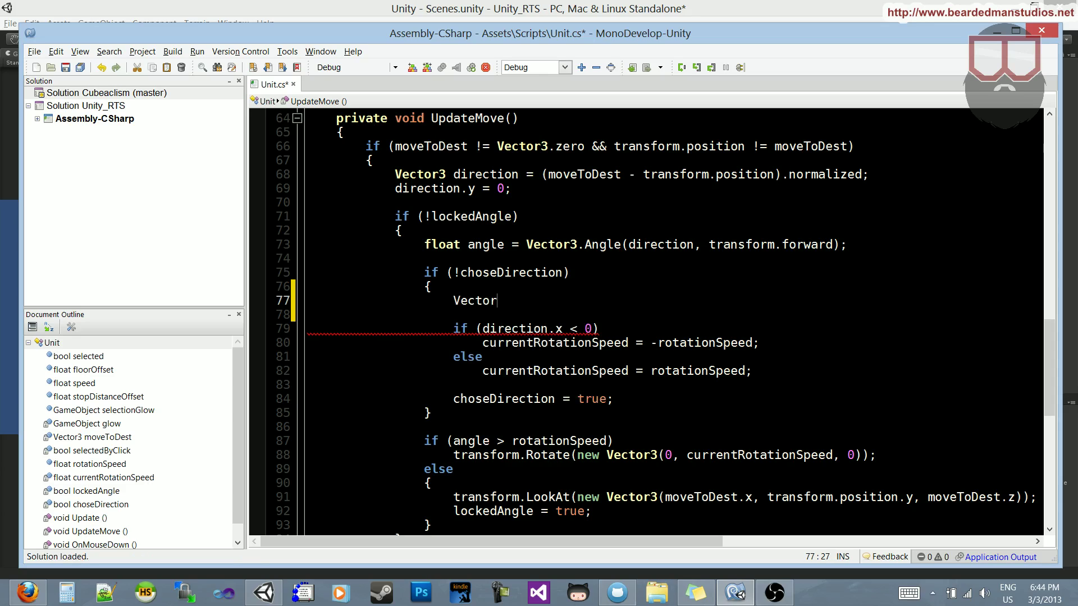
text(3 cross =)
text( Ve)
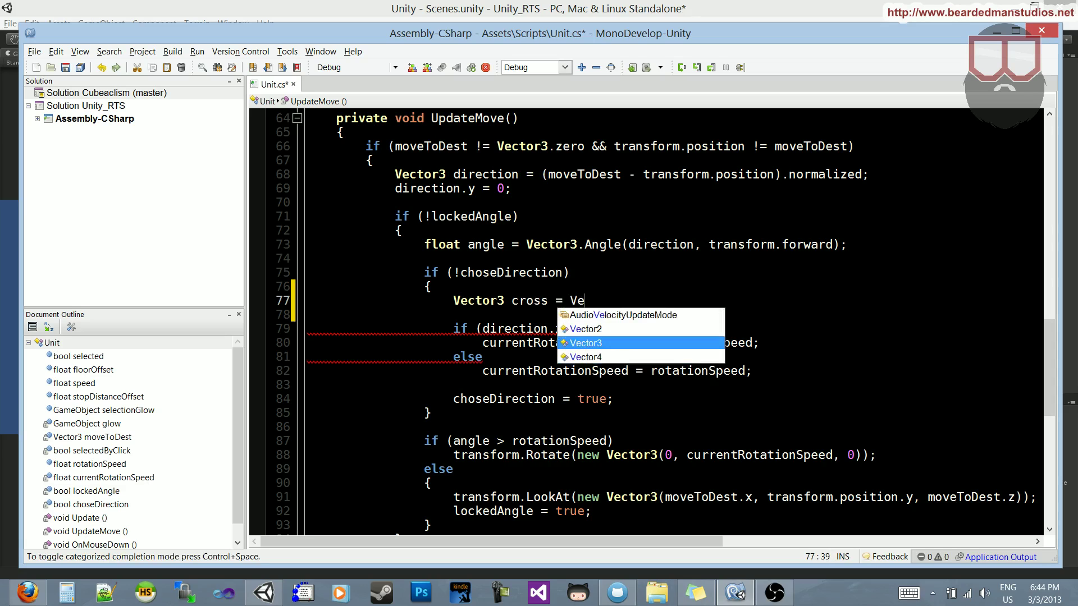
text(ctor3.cr)
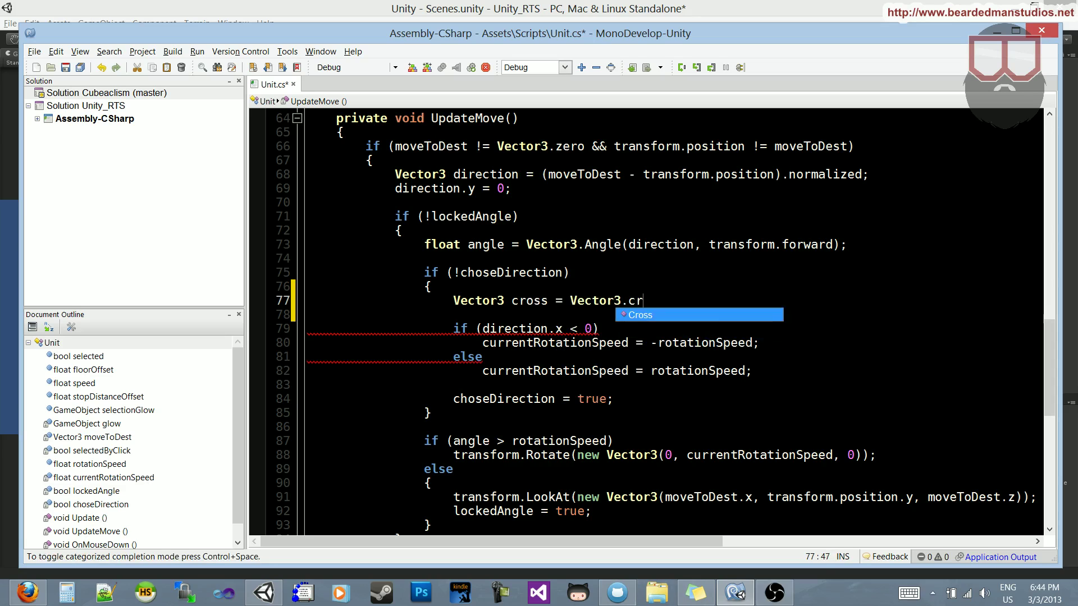
text(o()
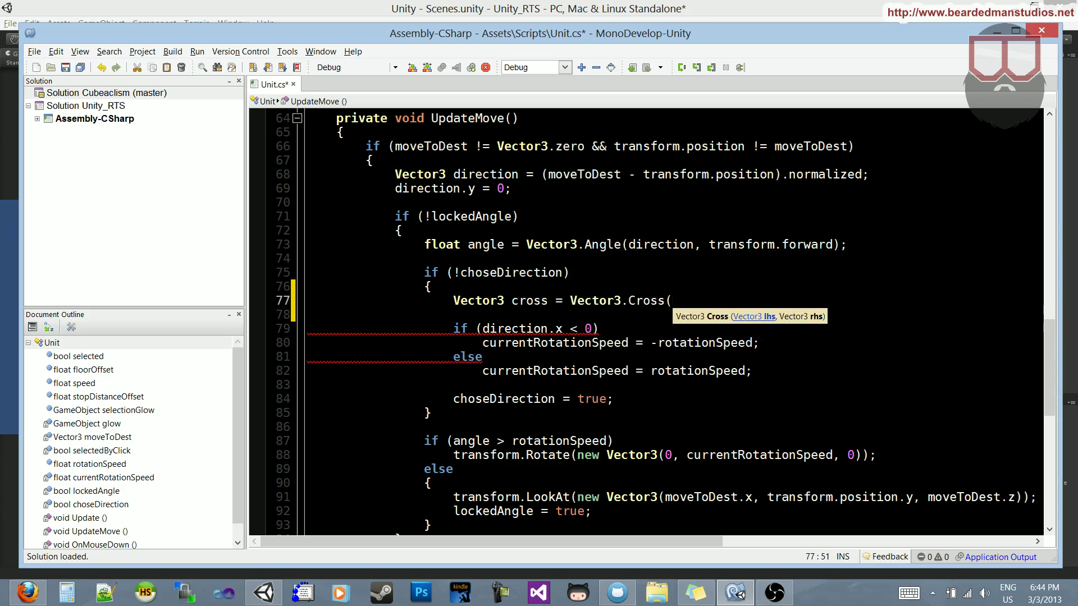
text(di)
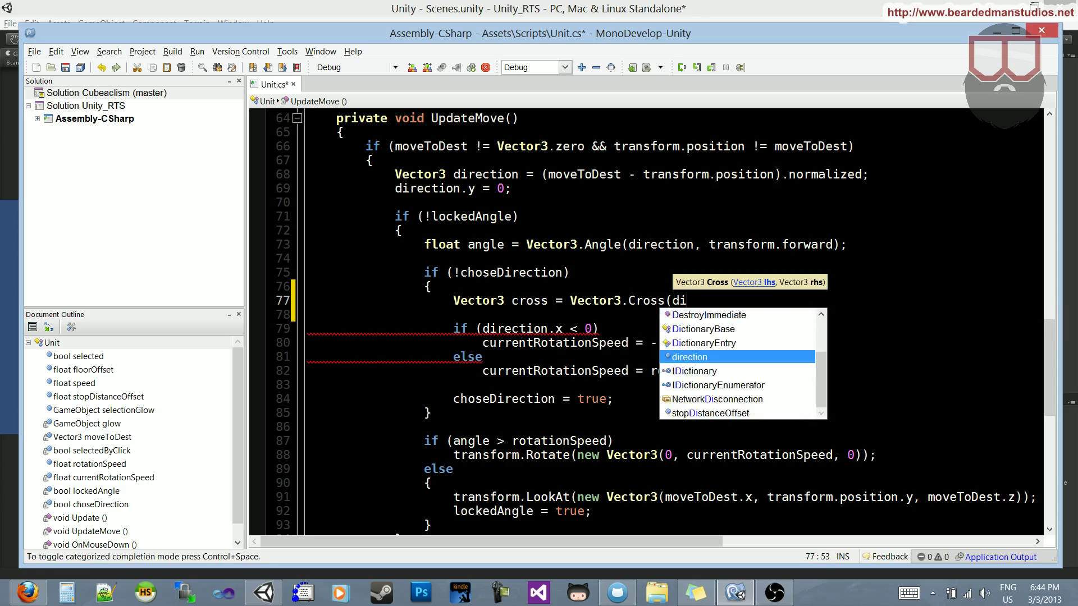
text(rectio)
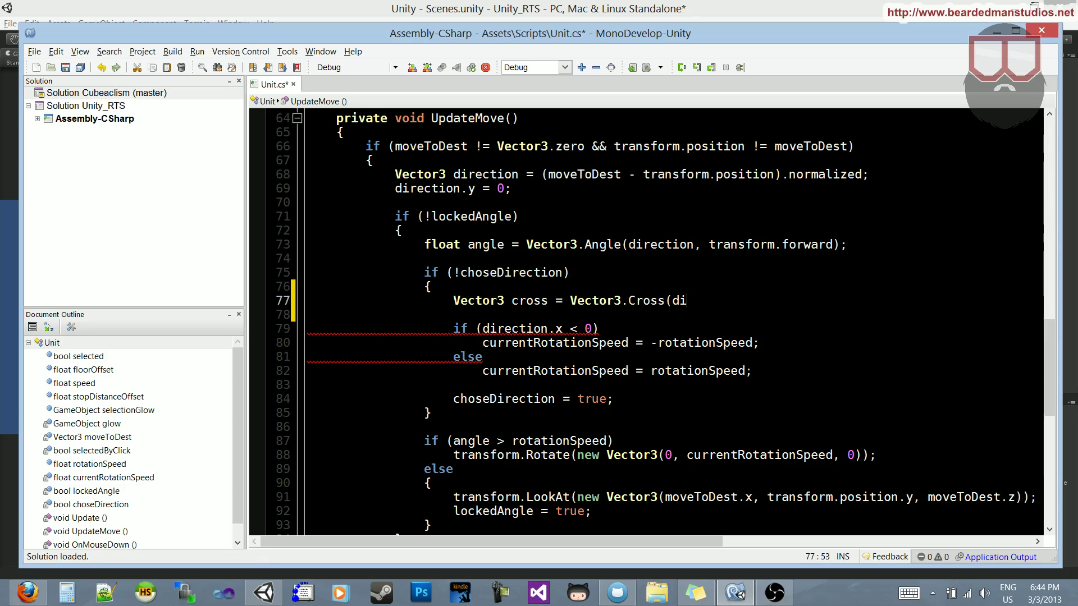
text(transform.)
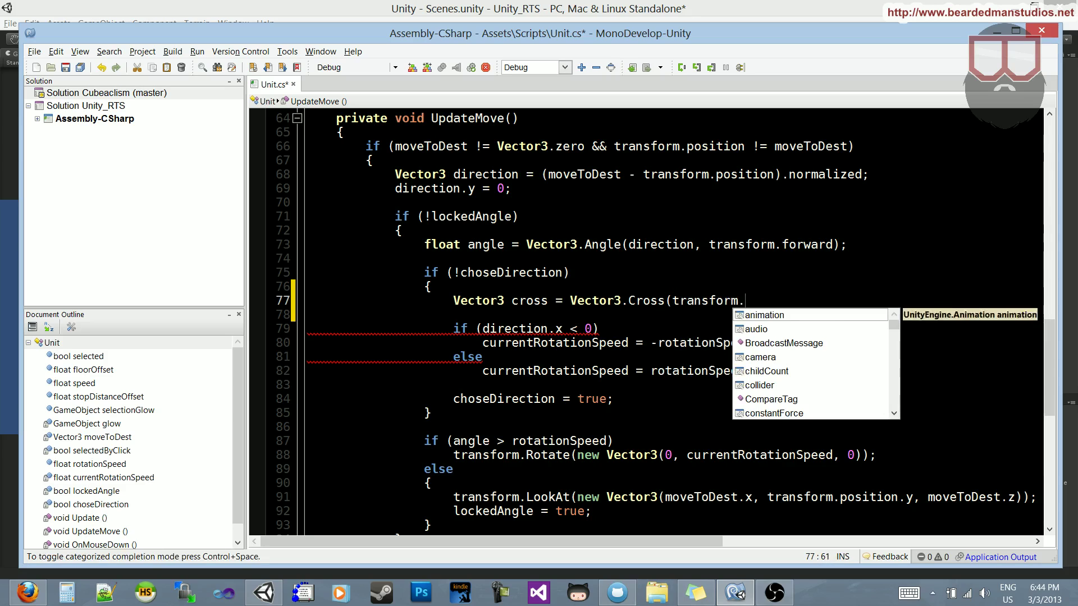
text(forward, direction)
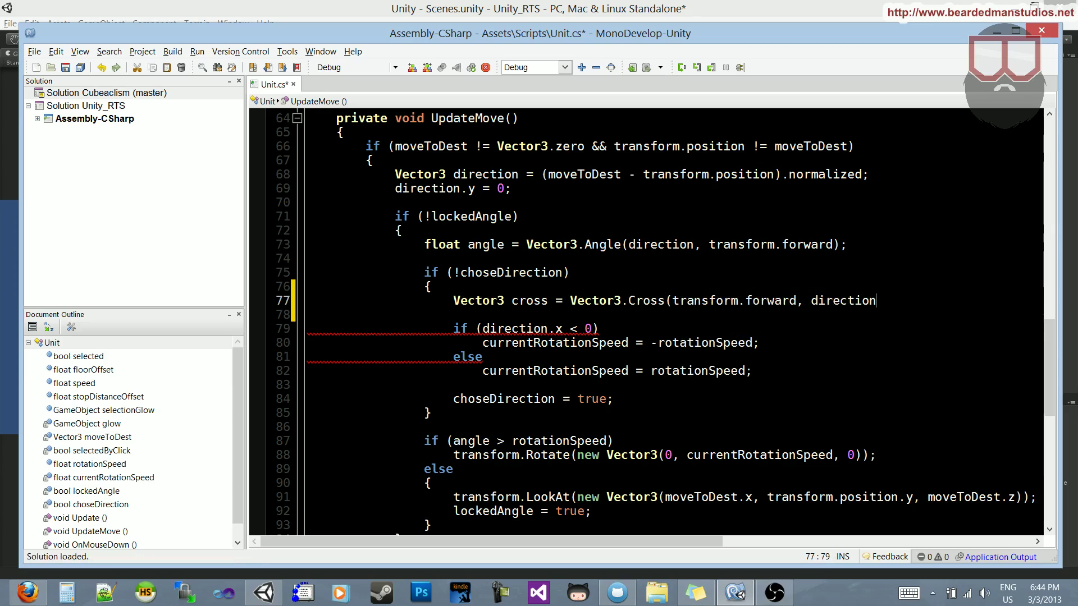
text();)
key(Return)
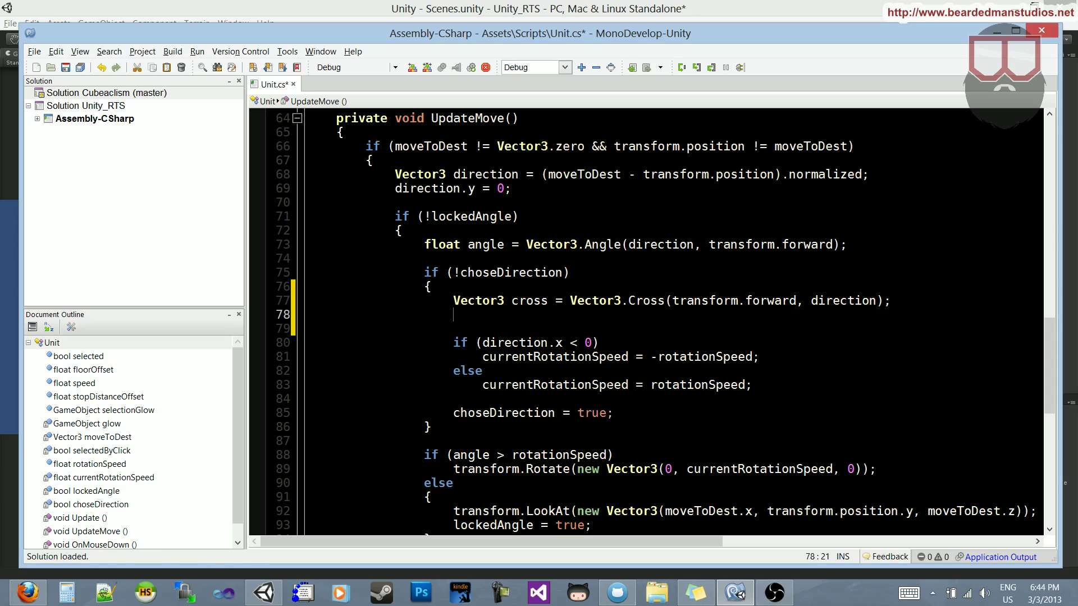
text(float dot )
text(= )
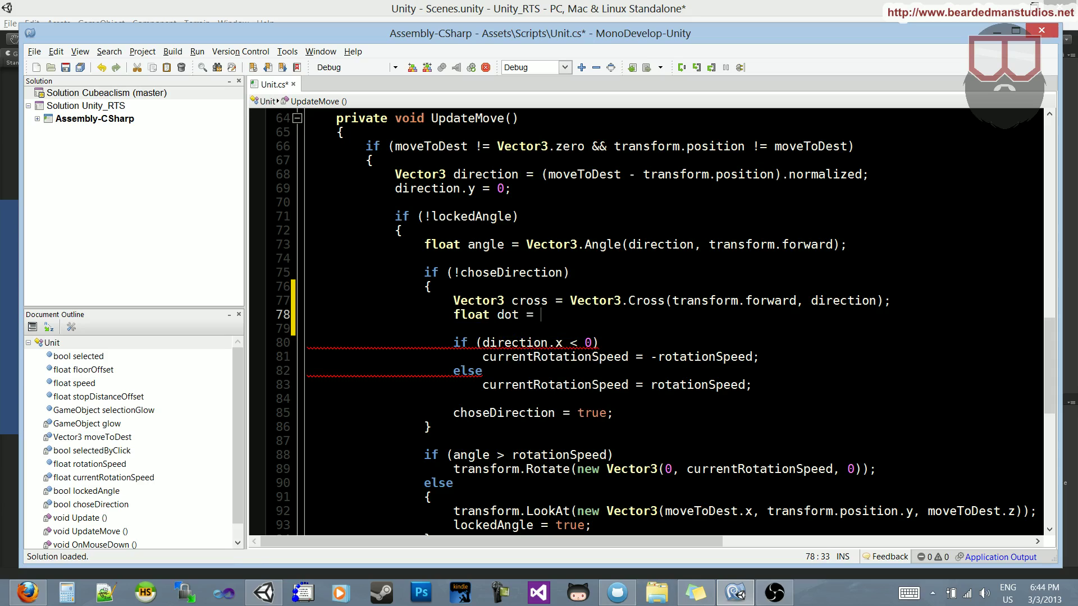
text(Vec)
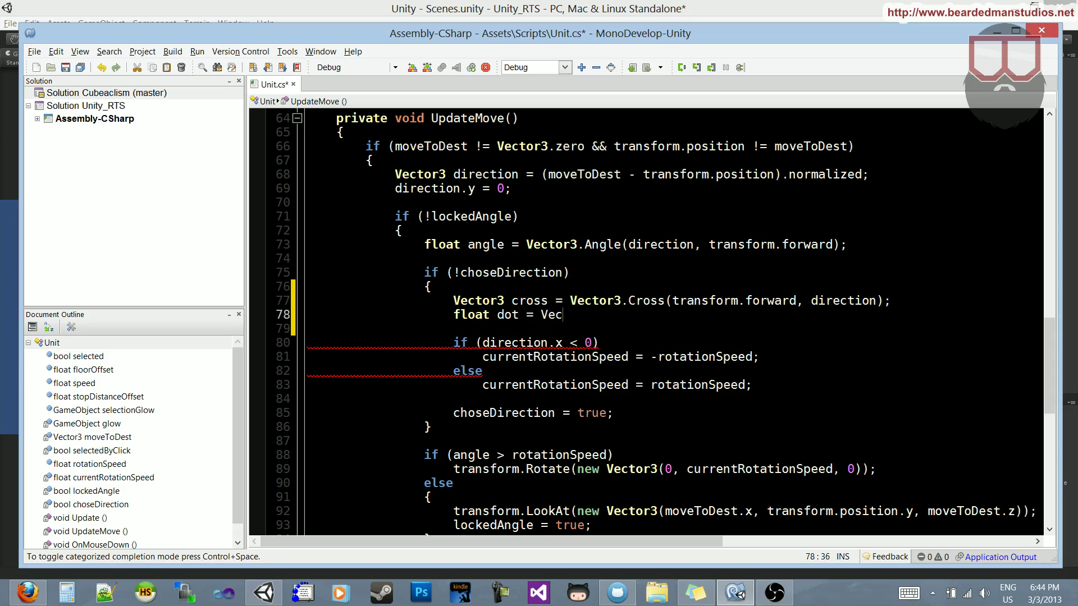
text(tor3.do)
Add float dot = Vector3.Dot(cross, transform.up); on line 78 and save Unit.cs.
key(Return)
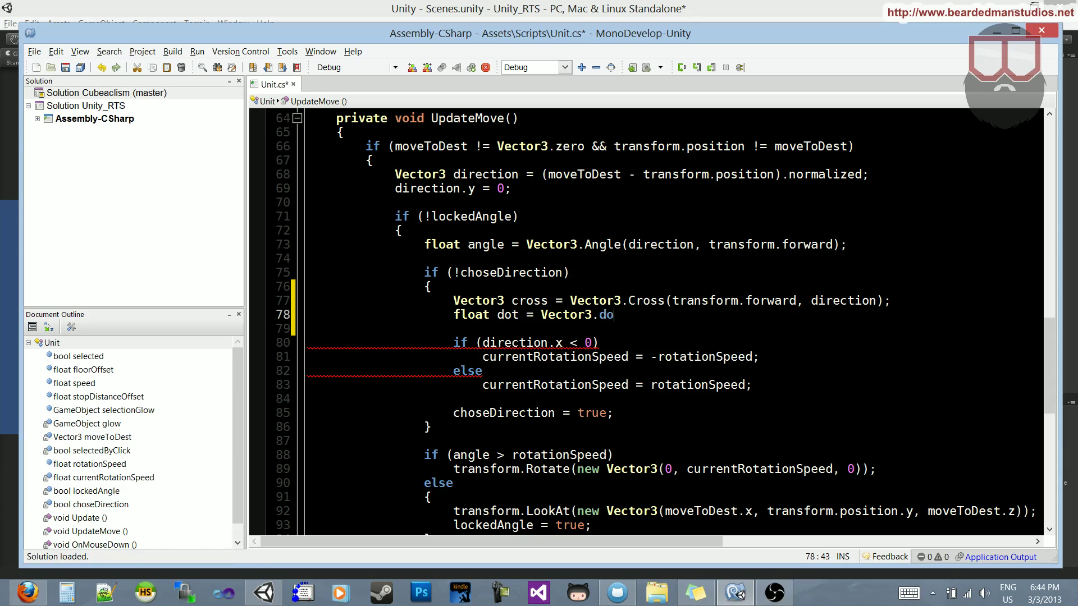
text(.dot()
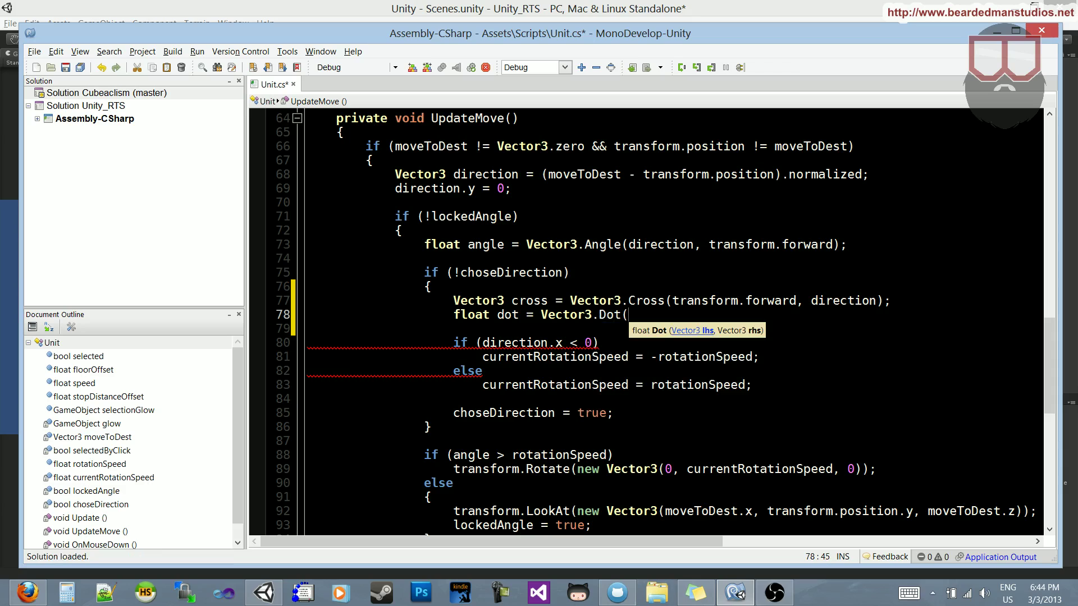
text(cro)
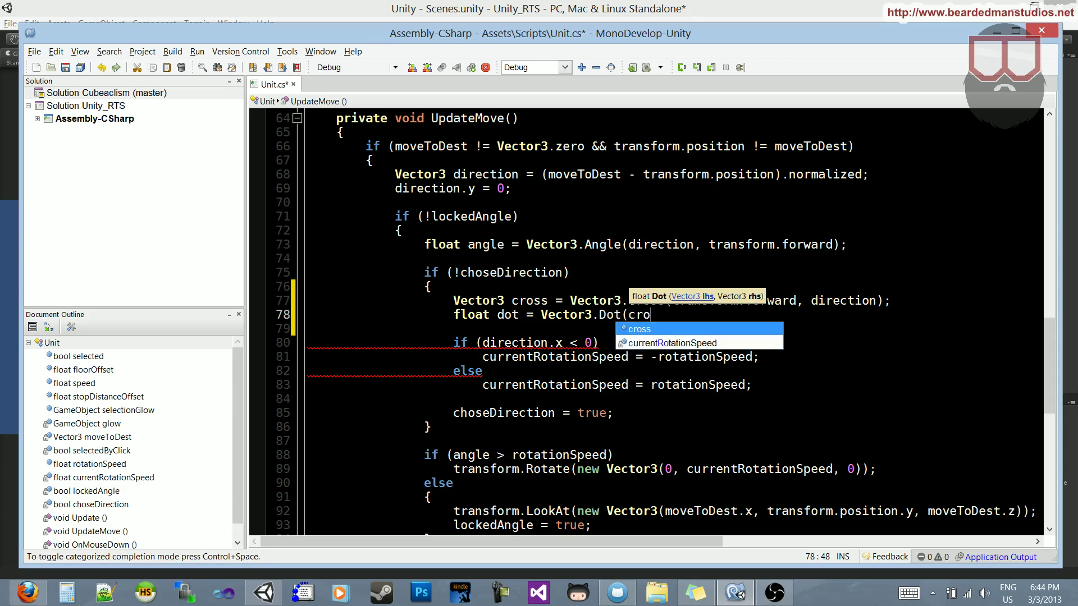
text(ss,tr)
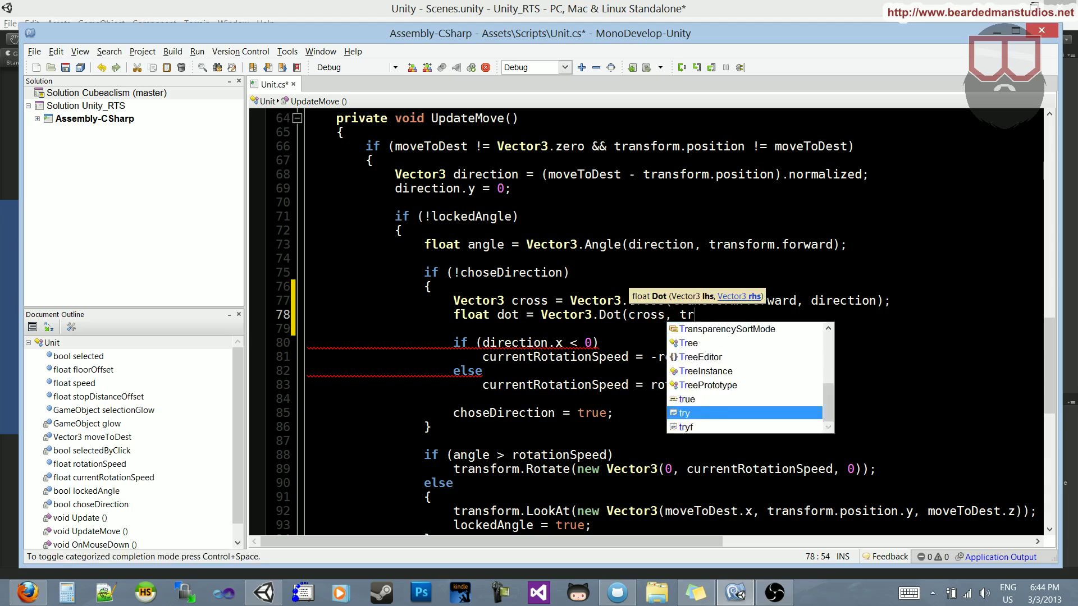
text(ansform.up);)
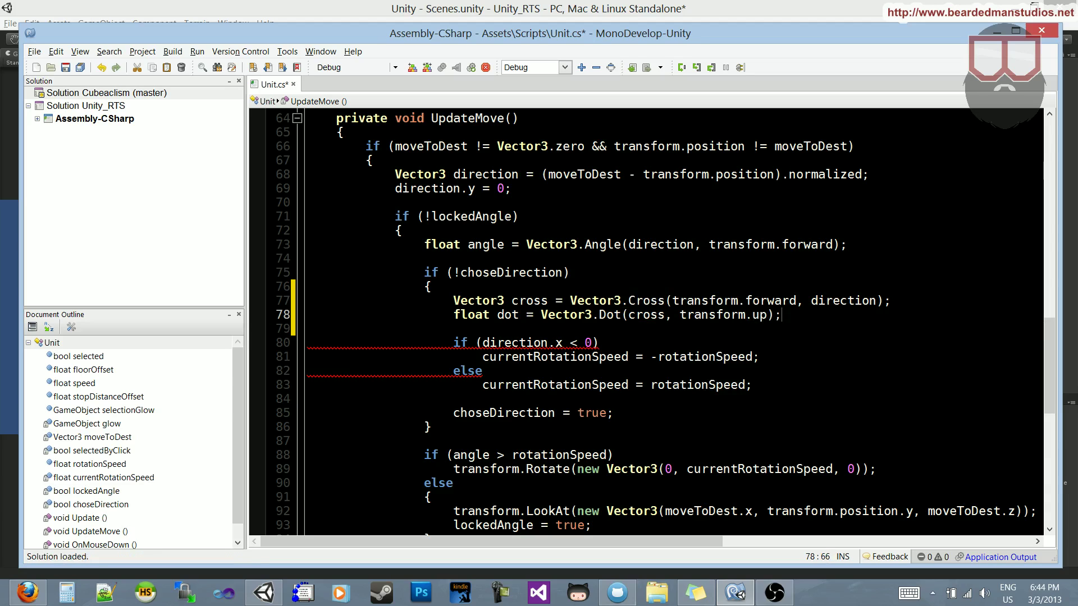
key(ctrl+s)
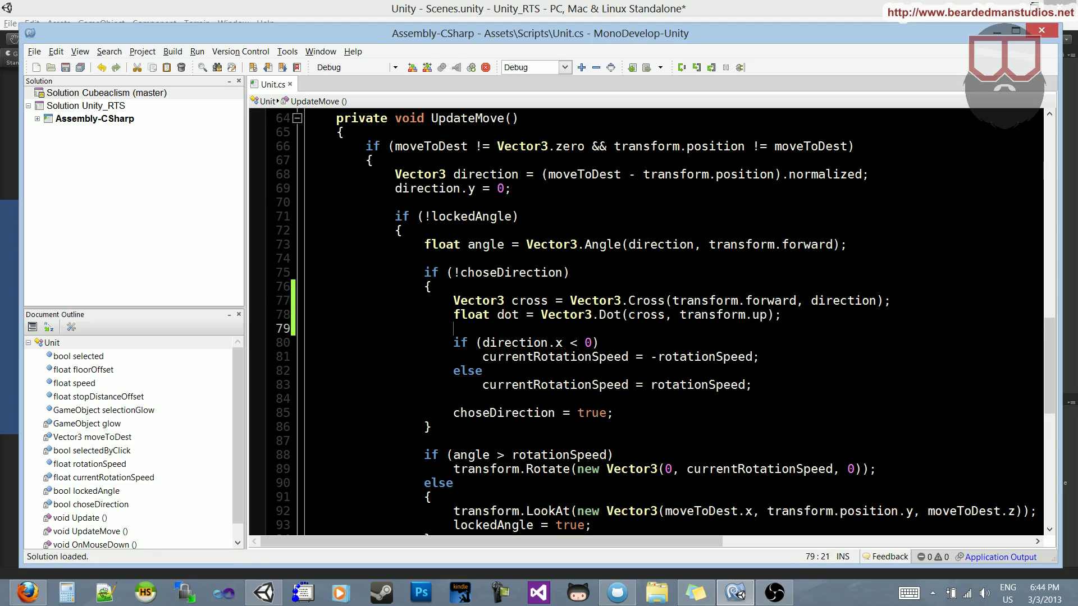
Replace direction.x with dot in the line 80 turn condition, then return to Unity.
mouse_move(482, 342)
mouse_down()
mouse_move(564, 342)
mouse_move(482, 343)
mouse_up()
click(564, 343)
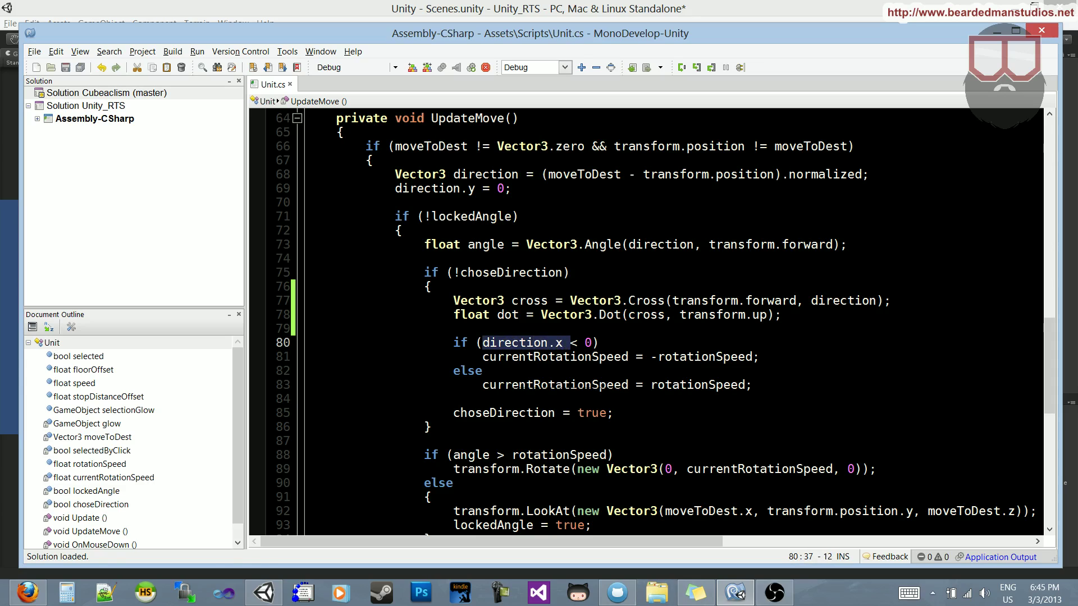
text(dot)
key(Escape)
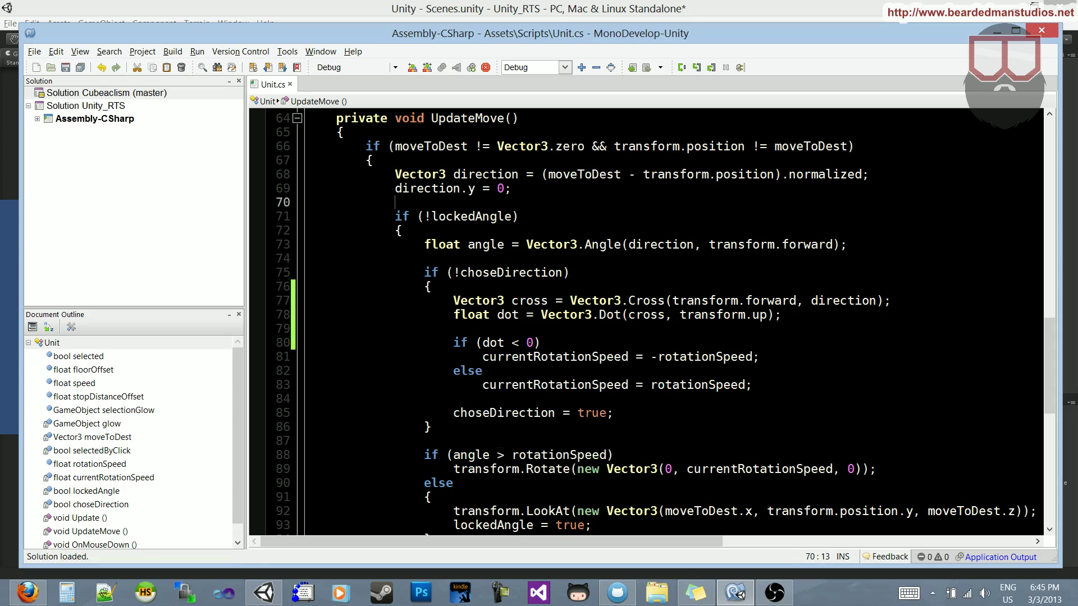
key(alt+Tab)
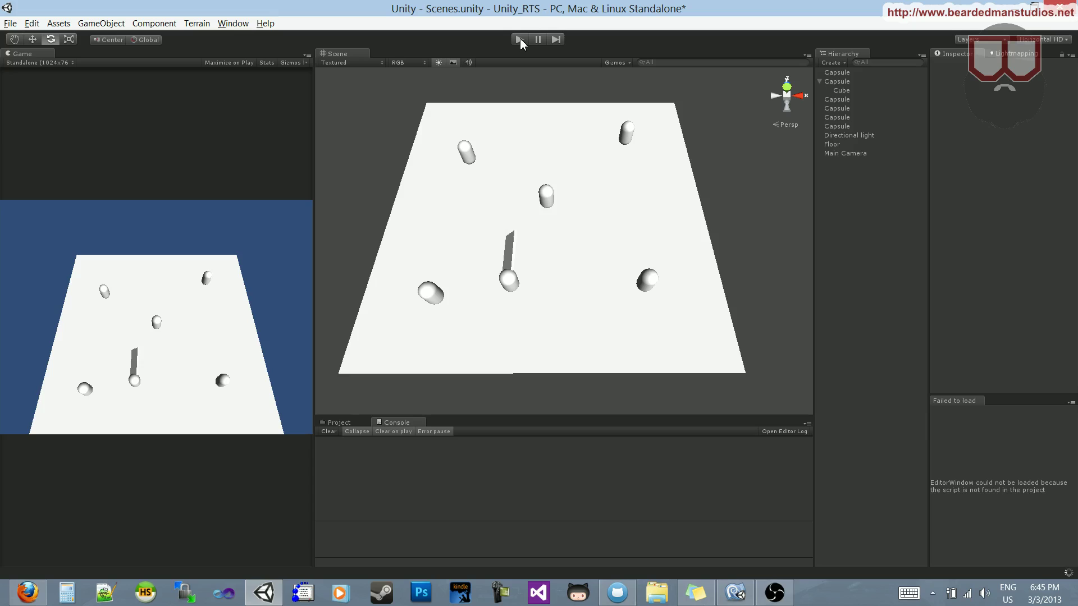
Play the game, select a capsule, and send it to three floor spots.
click(519, 40)
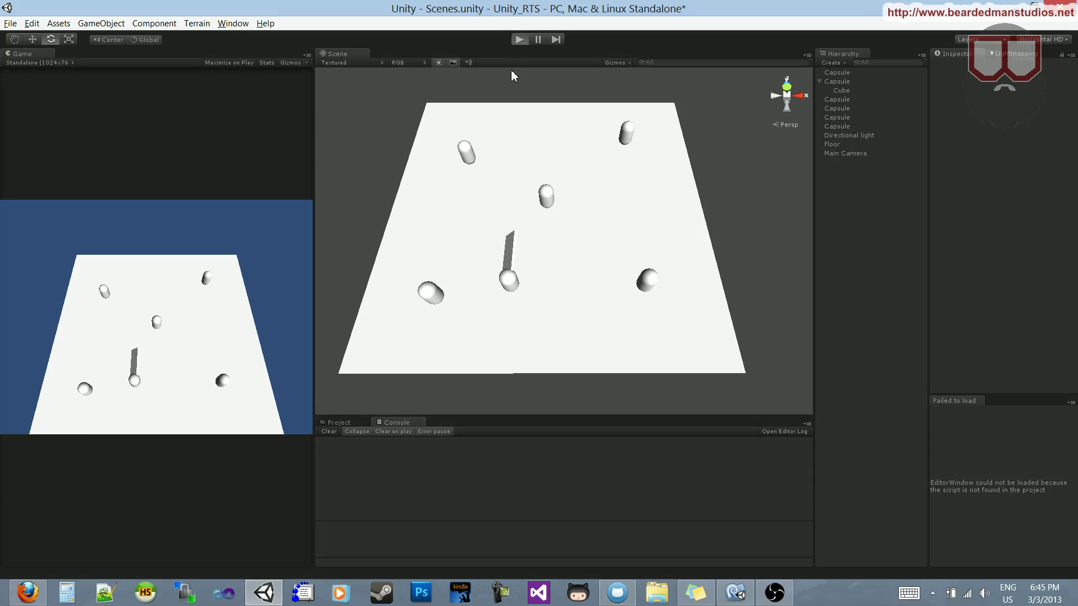
click(134, 380)
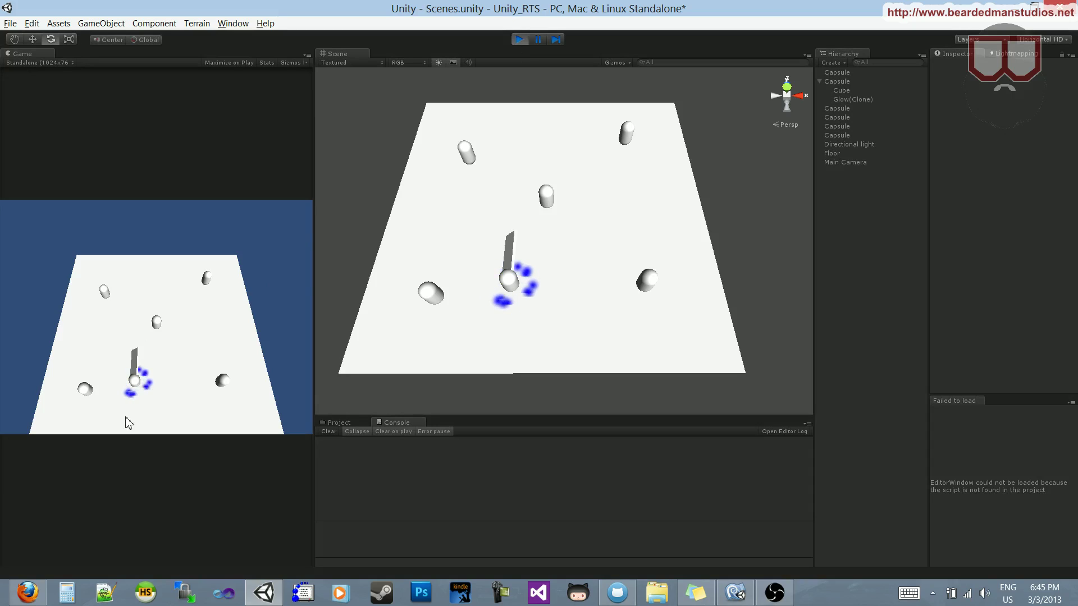
right_click(100, 336)
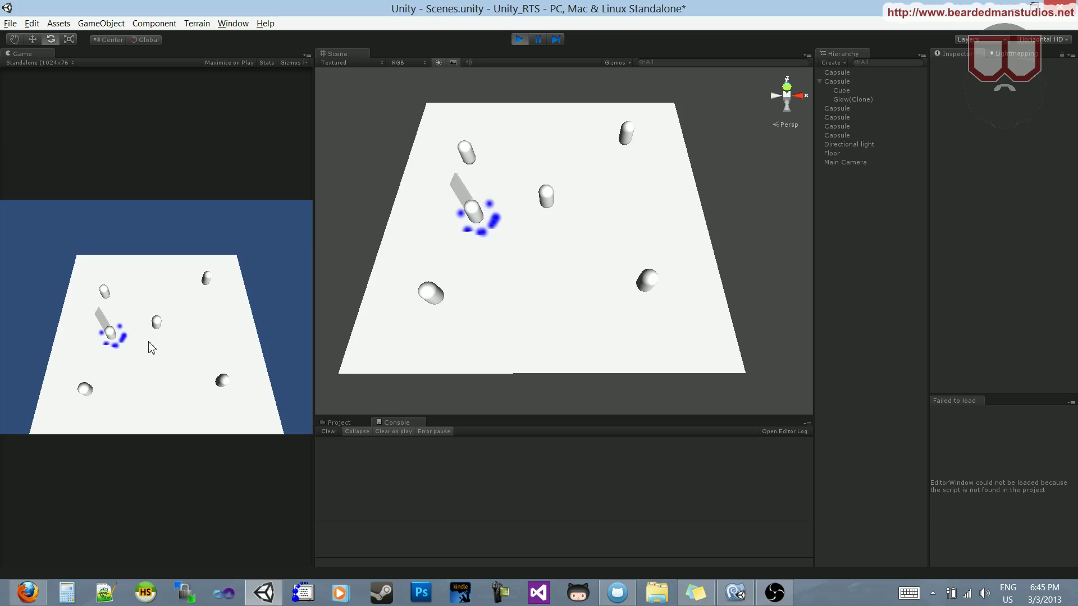
right_click(129, 398)
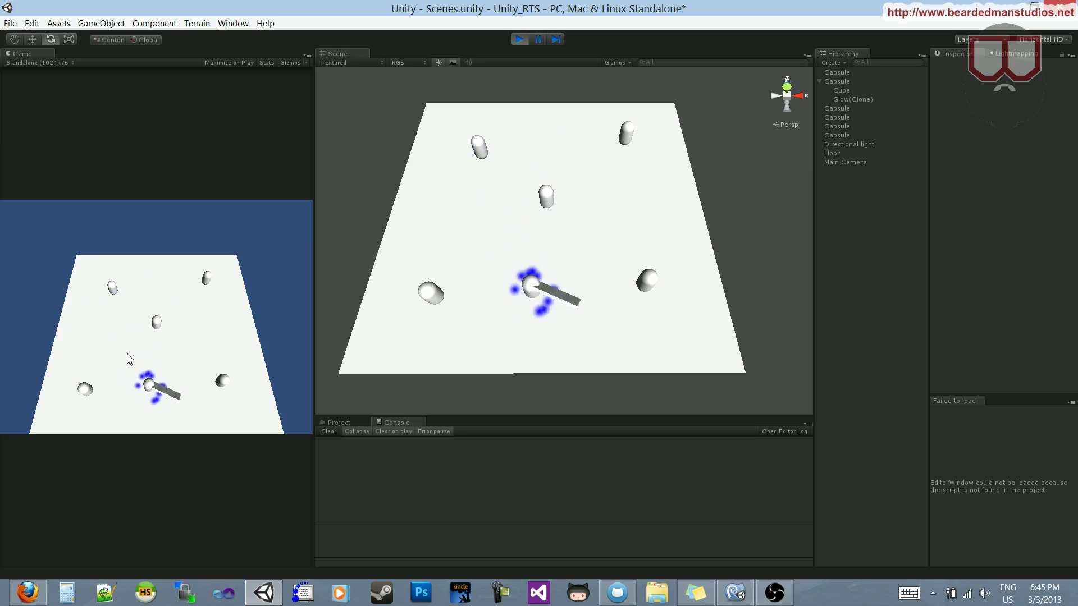
right_click(163, 308)
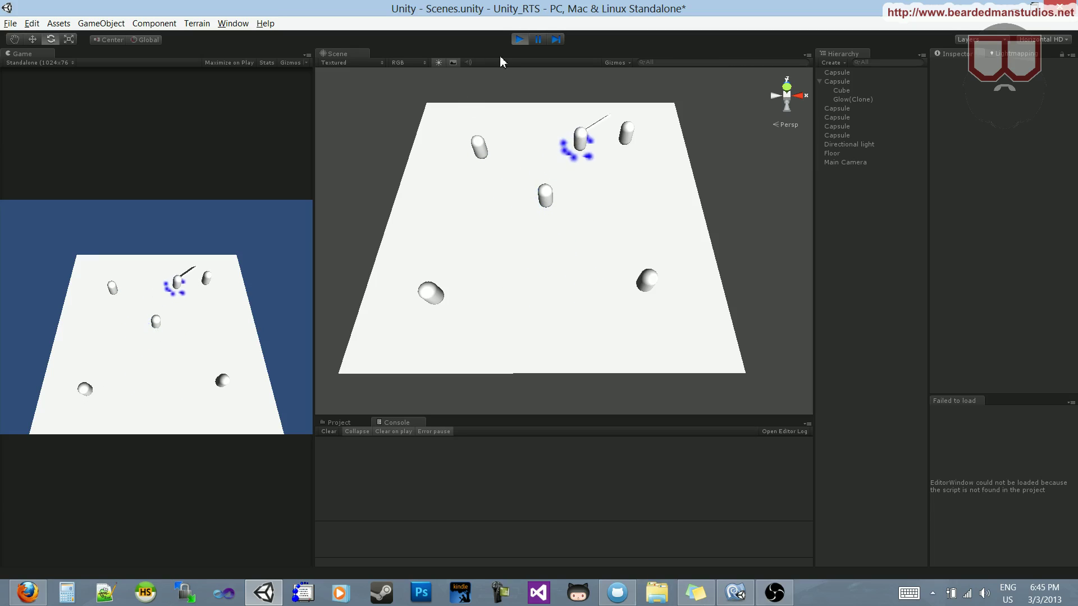
Stop the game and return to Unit.cs in MonoDevelop.
click(519, 39)
key(alt+Tab)
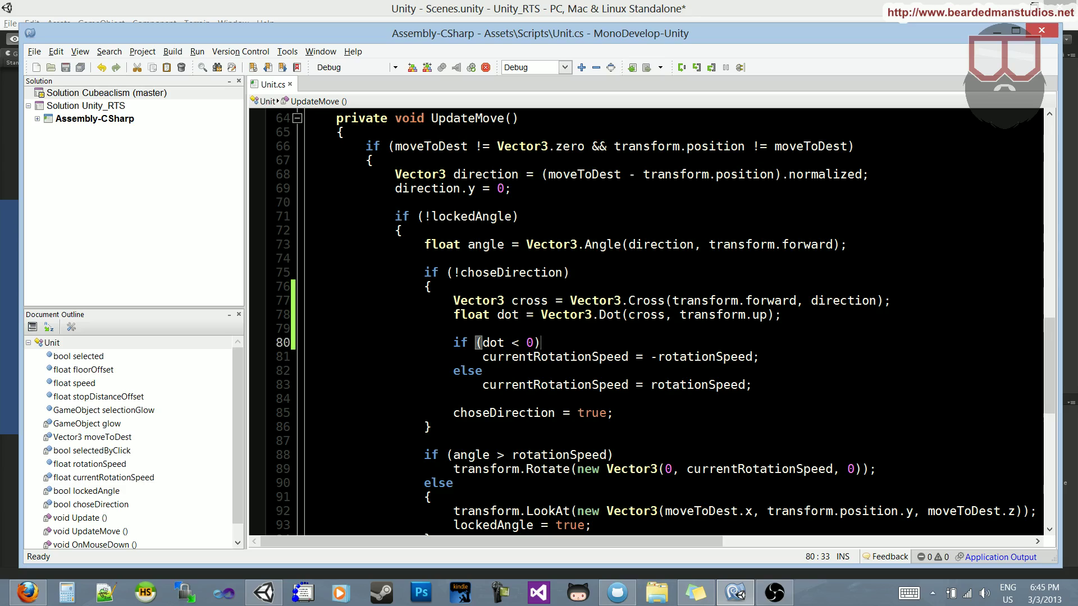
drag(453, 301, 782, 315)
key(Left)
key(Left)
Rewrite the condition as Vector3.Dot(Vector3.Cross(transform.forward, direction), transform.up) < 0.
double_click(493, 342)
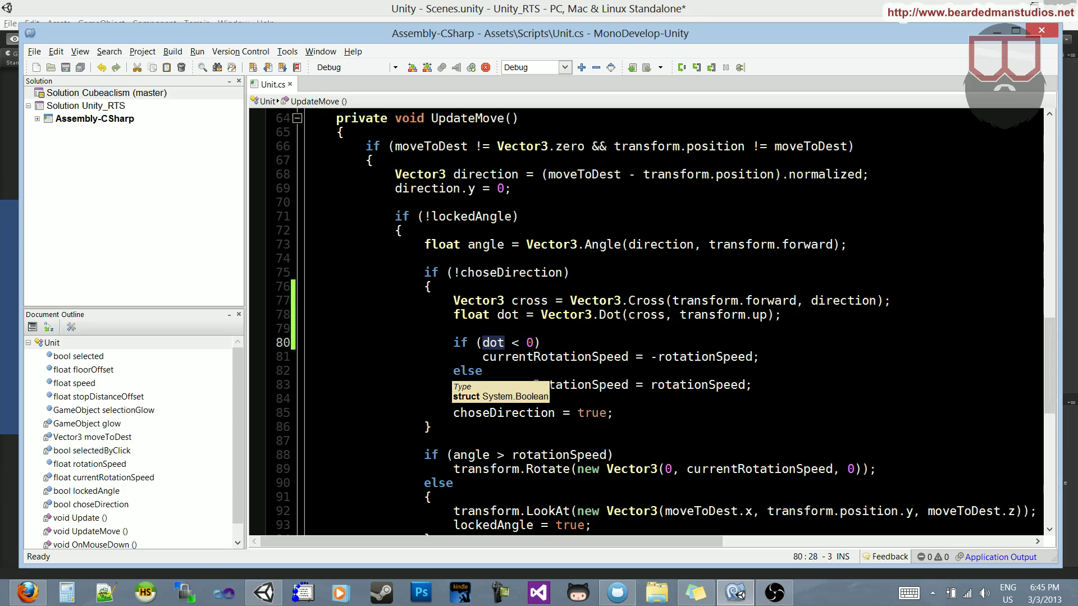
text(Vec)
key(Down)
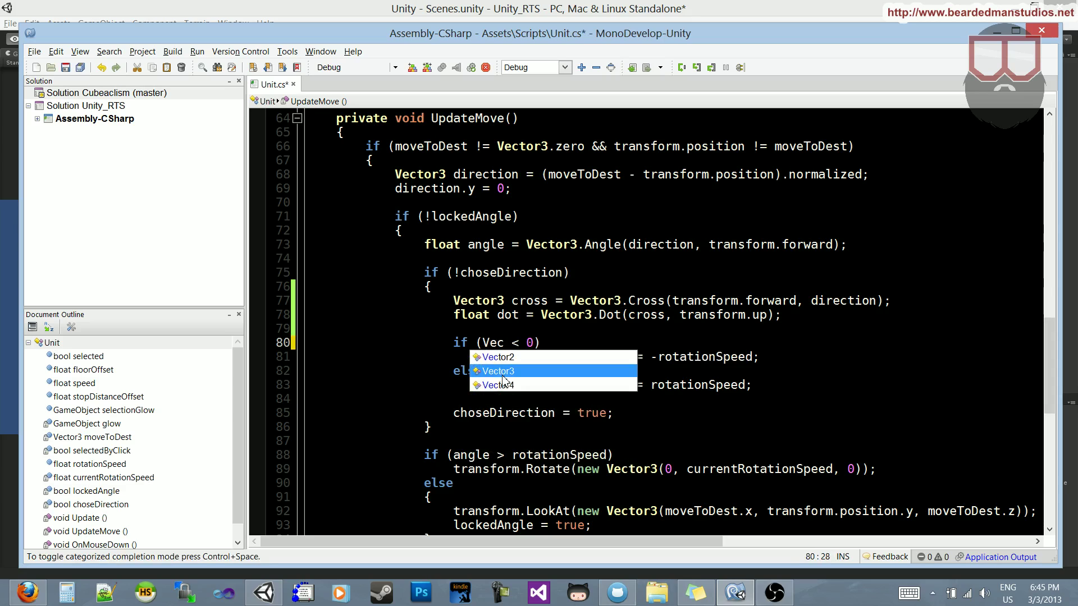
key(BackSpace)
key(BackSpace)
key(BackSpace)
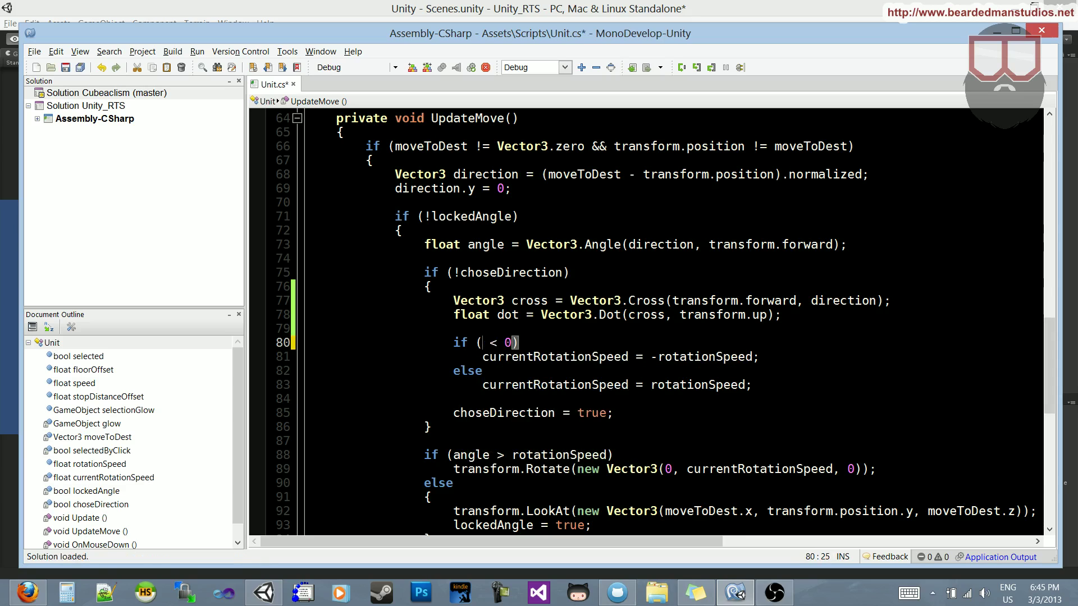
text(Vec)
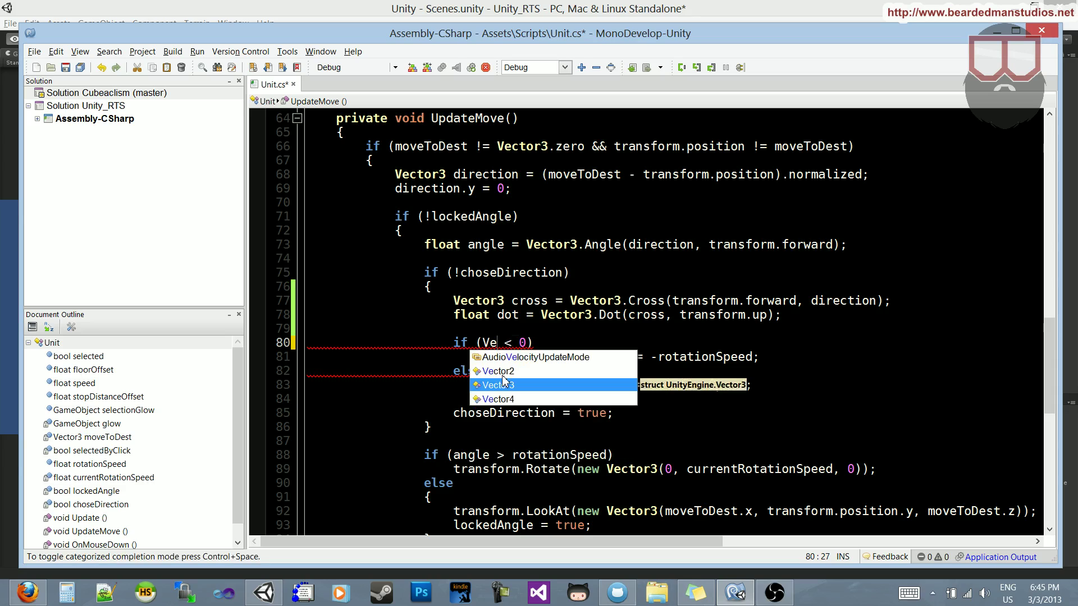
key(Return)
text(.Do)
key(Return)
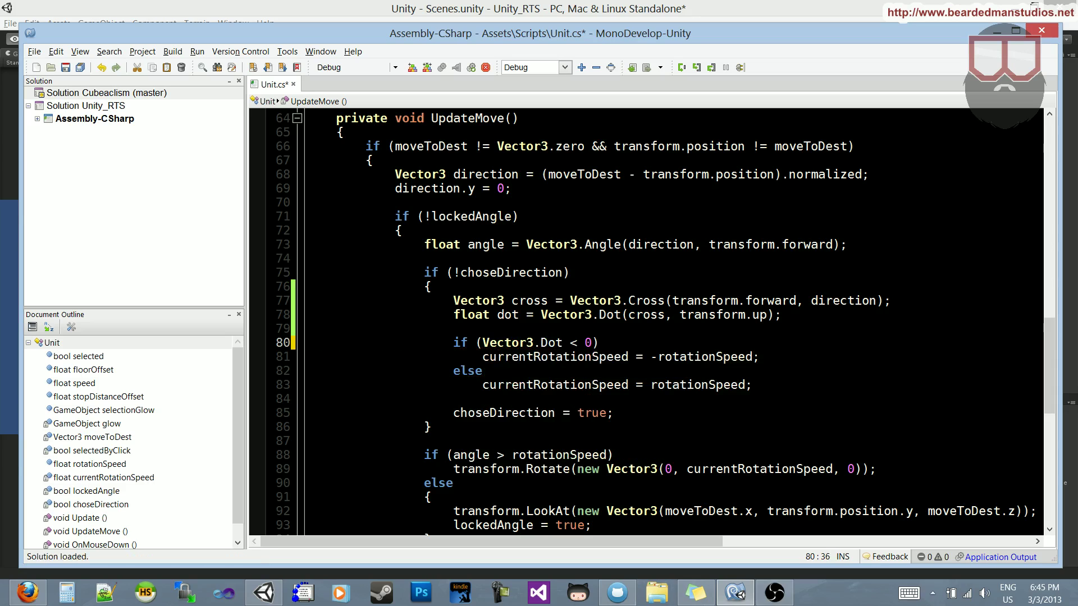
text((Vec)
key(Return)
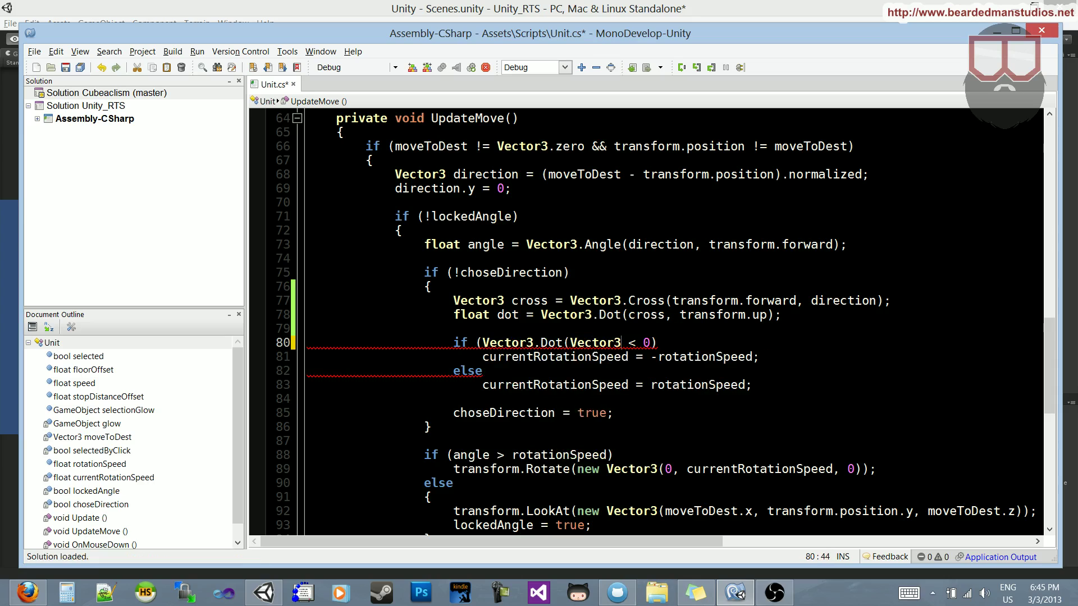
text(.Cr)
key(Return)
text((t)
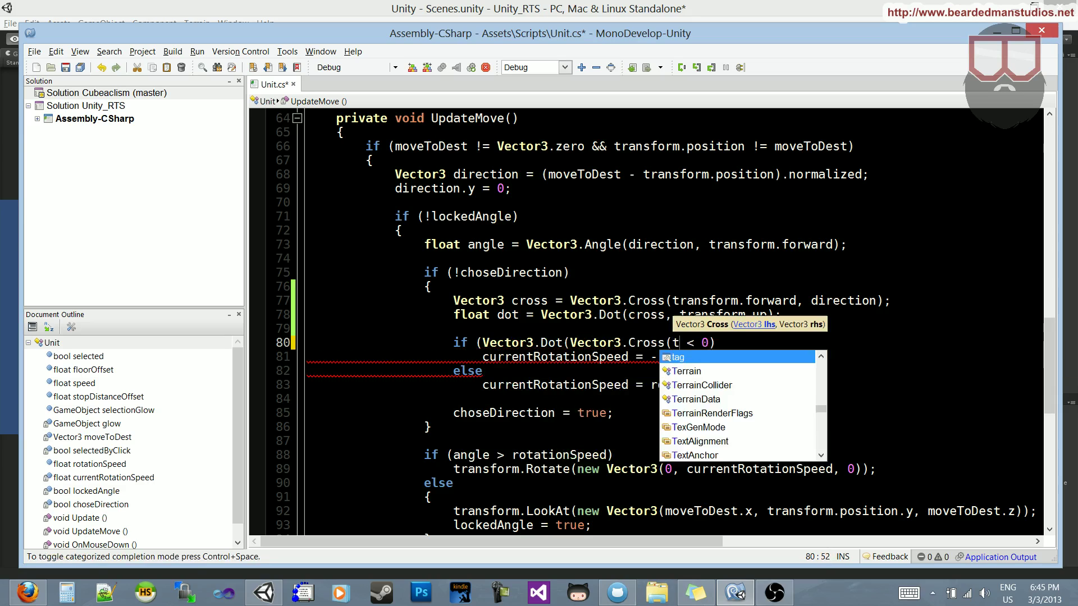
text(ra)
key(Return)
text(.f)
key(Return)
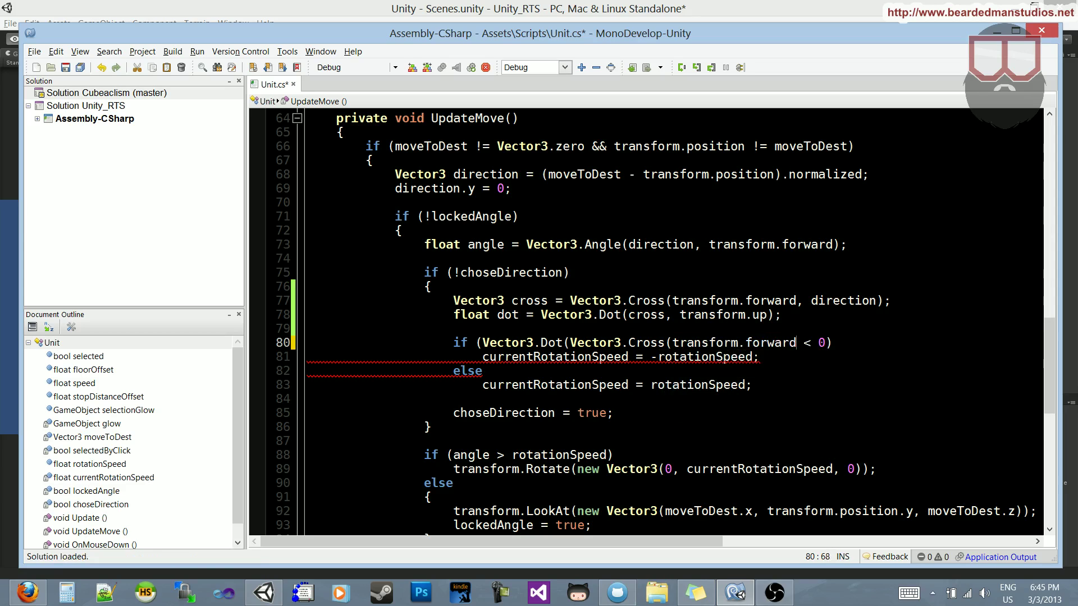
text(, dire)
key(Return)
text())
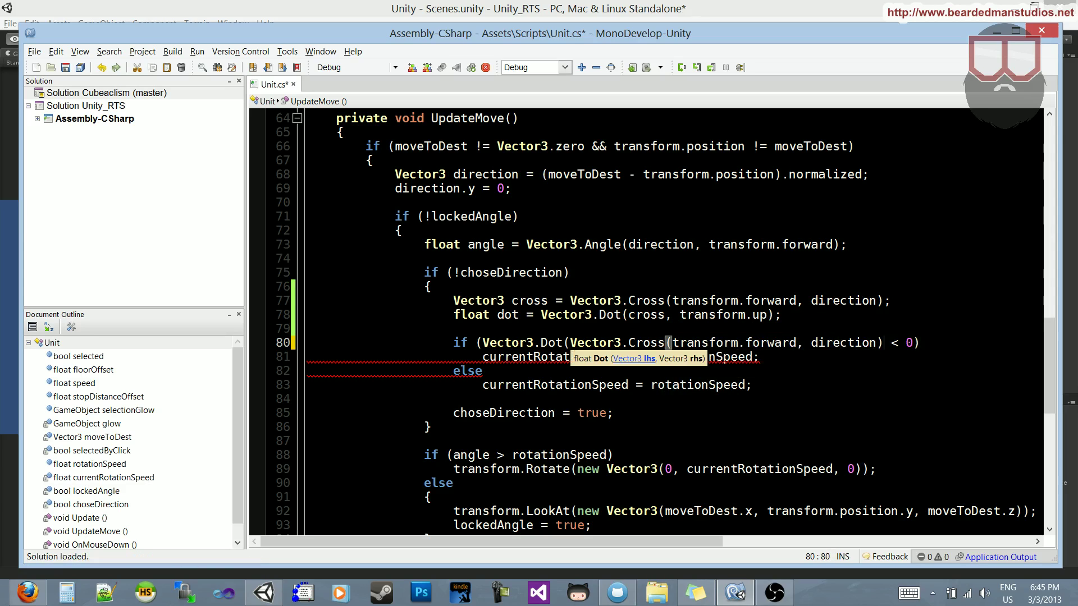
text(, t)
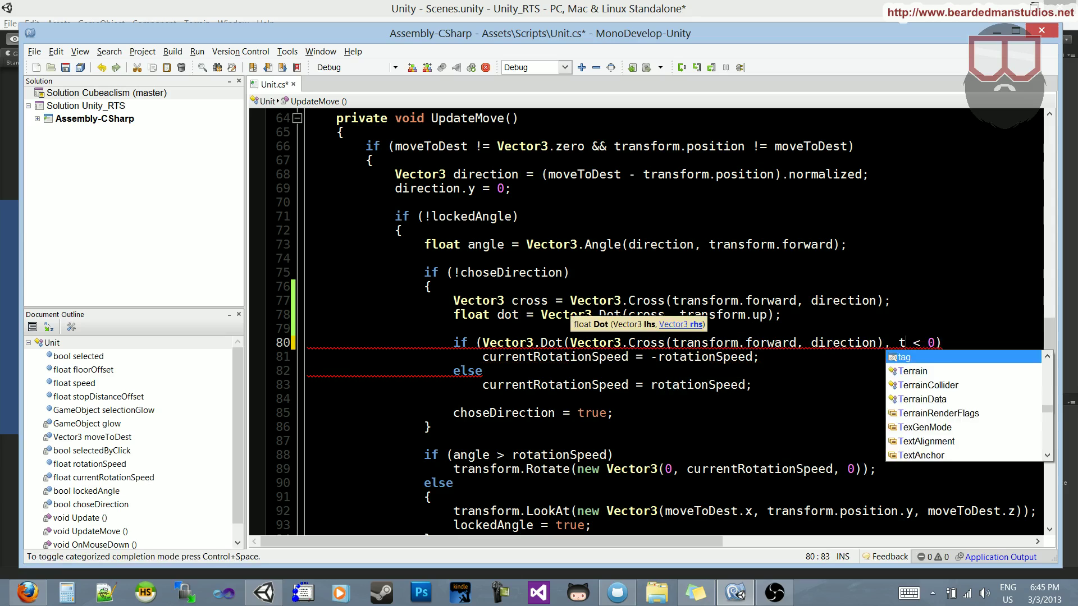
key(Return)
text(.up)
key(Return)
text())
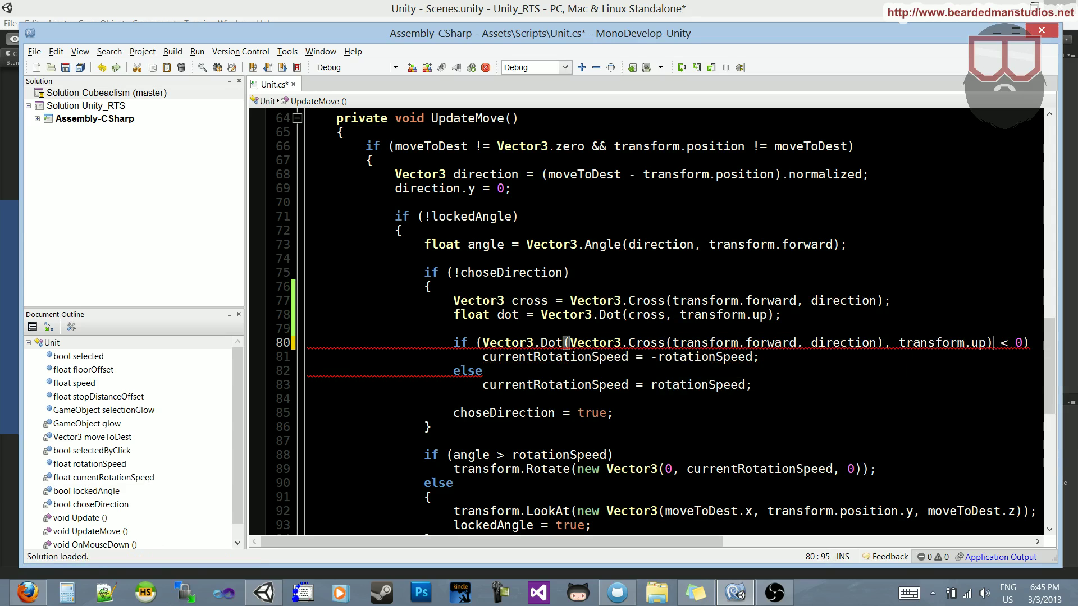
Delete the now-unused cross and dot declaration lines, then return to Unity.
drag(453, 342, 483, 272)
key(BackSpace)
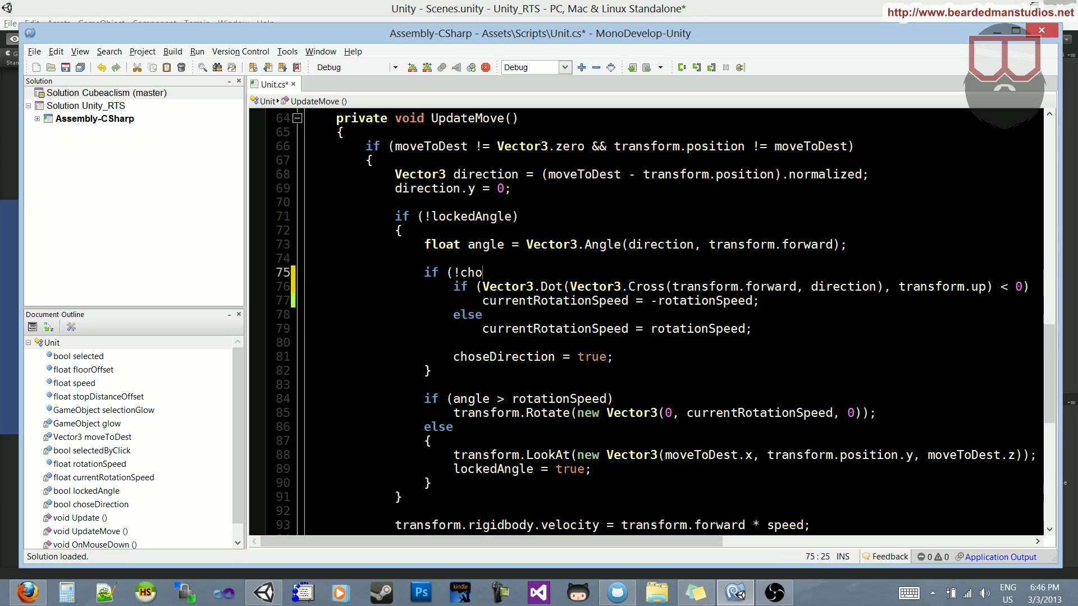
key(ctrl+z)
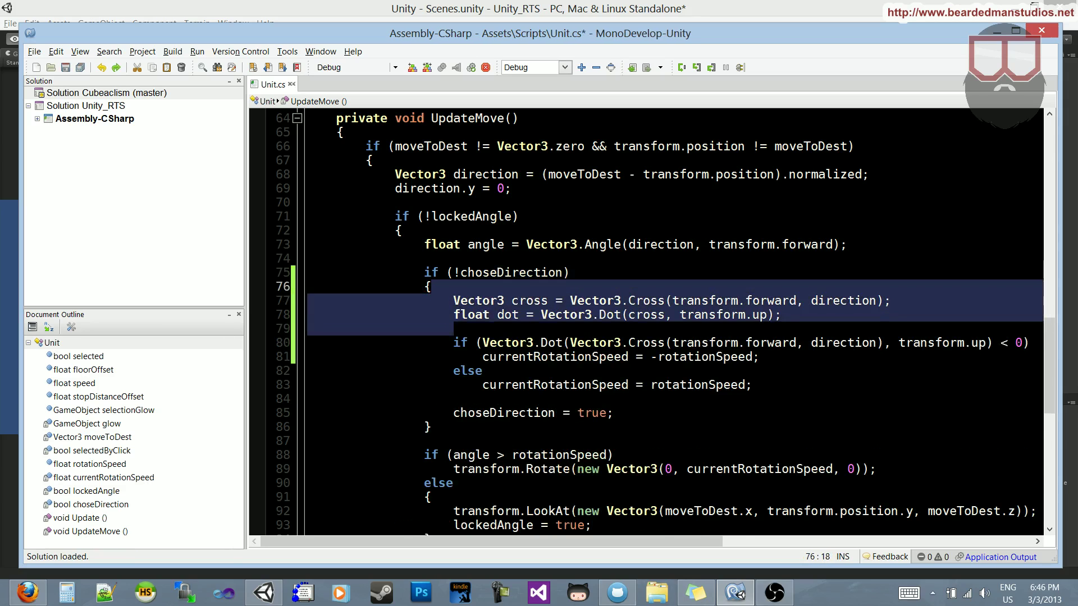
key(BackSpace)
drag(476, 301, 993, 301)
click(941, 301)
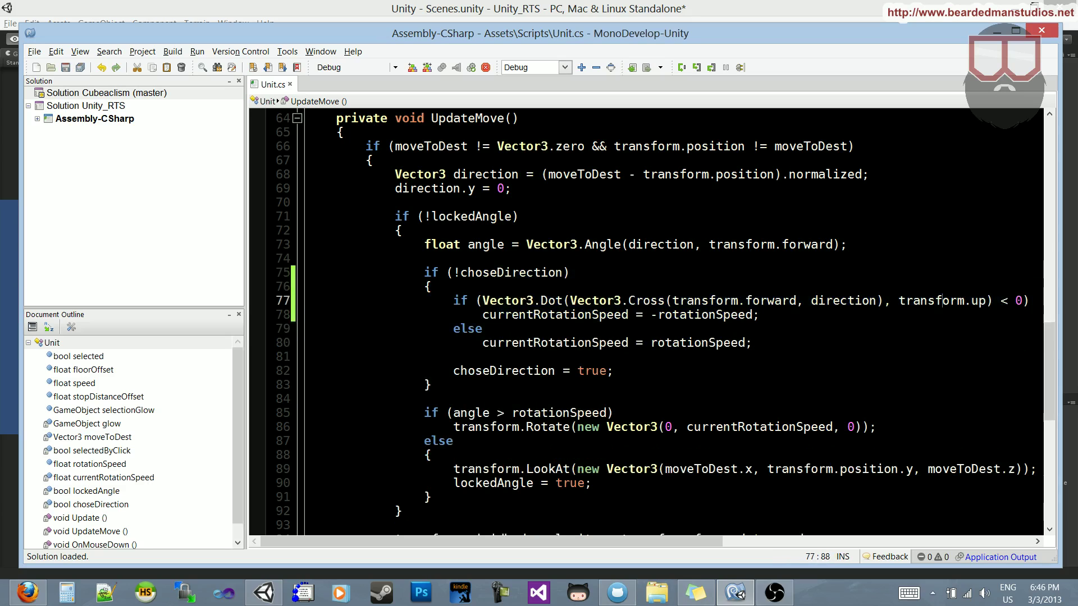
key(alt+Tab)
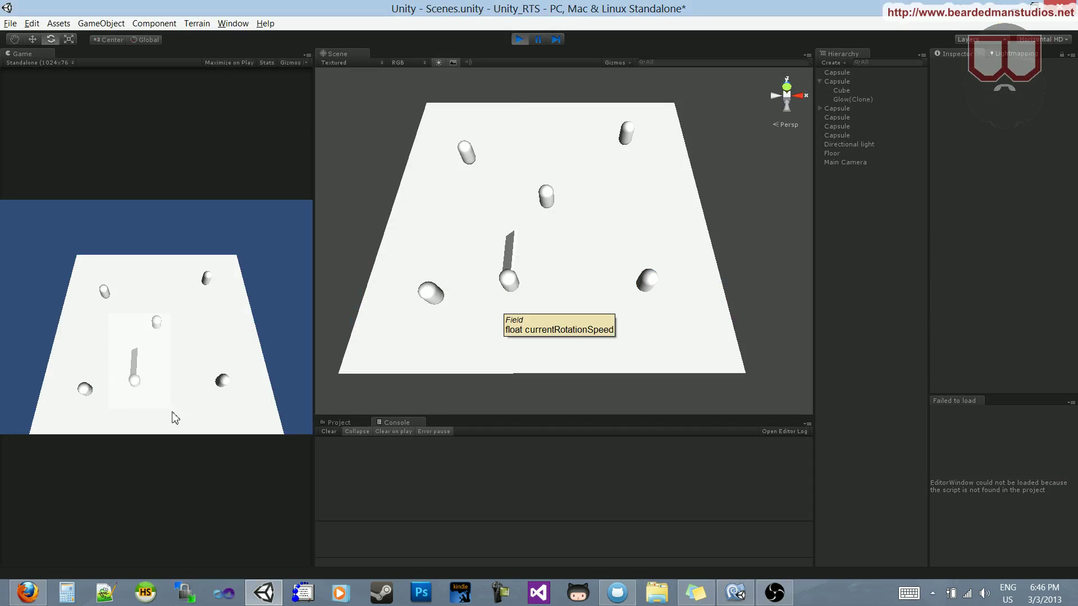
Play the scene, send a capsule to four floor points, then stop the game.
drag(110, 325, 171, 411)
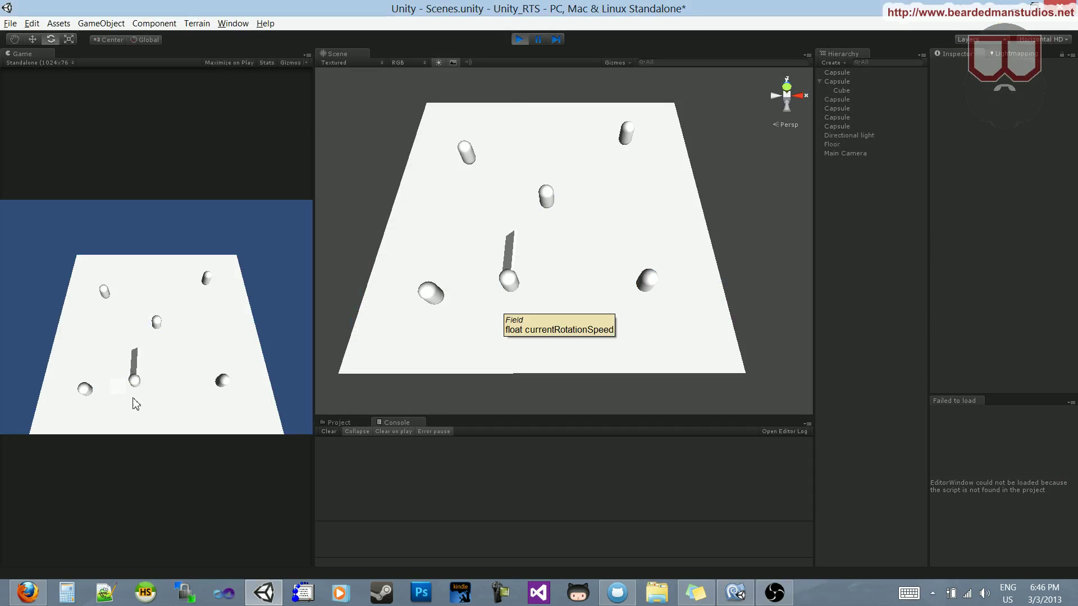
click(133, 396)
right_click(100, 309)
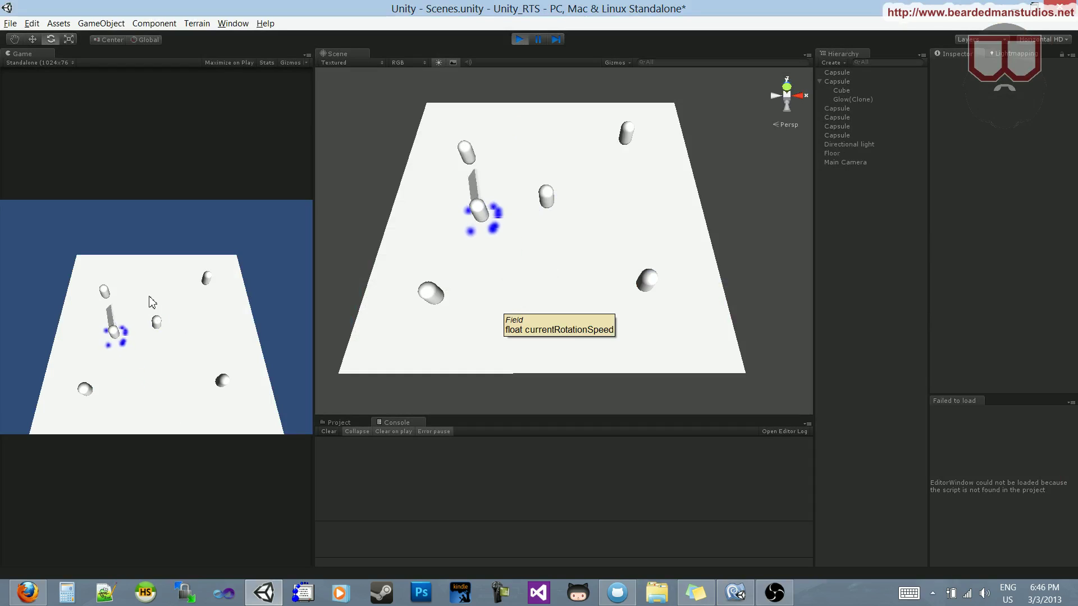
right_click(131, 393)
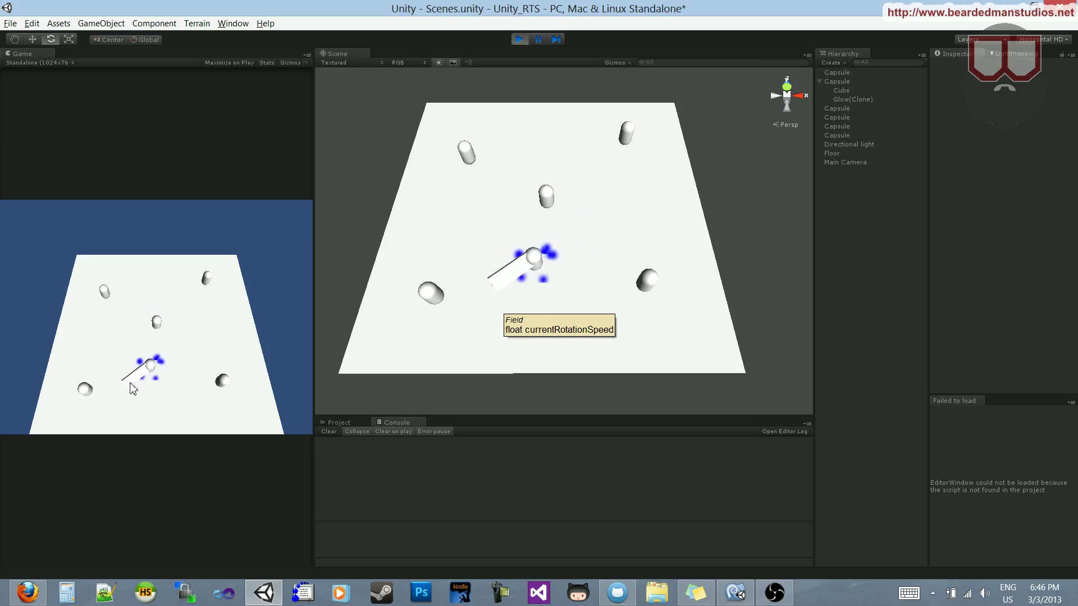
right_click(117, 337)
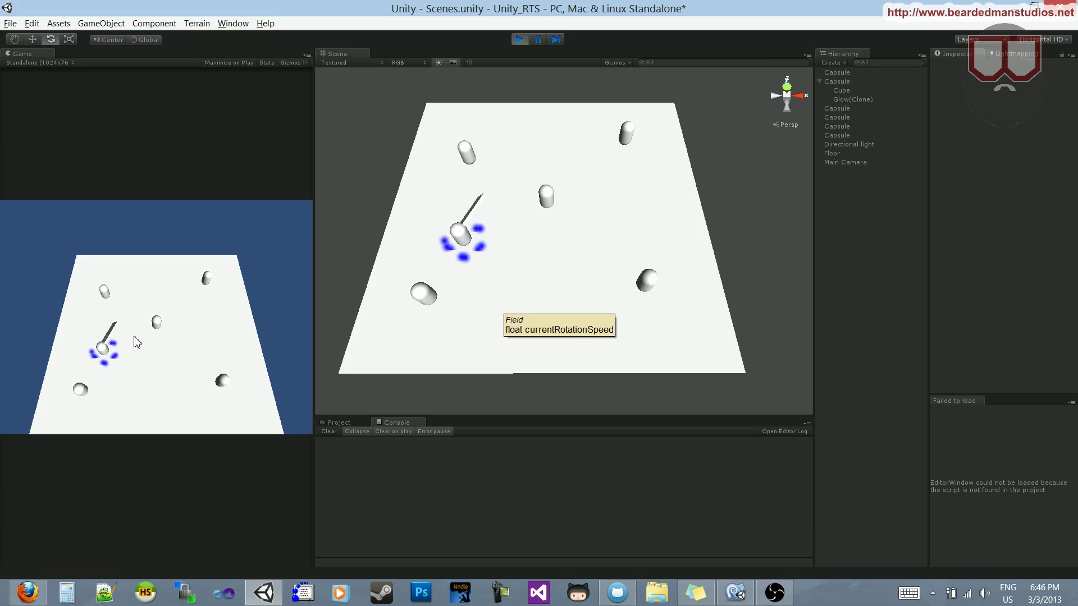
right_click(169, 356)
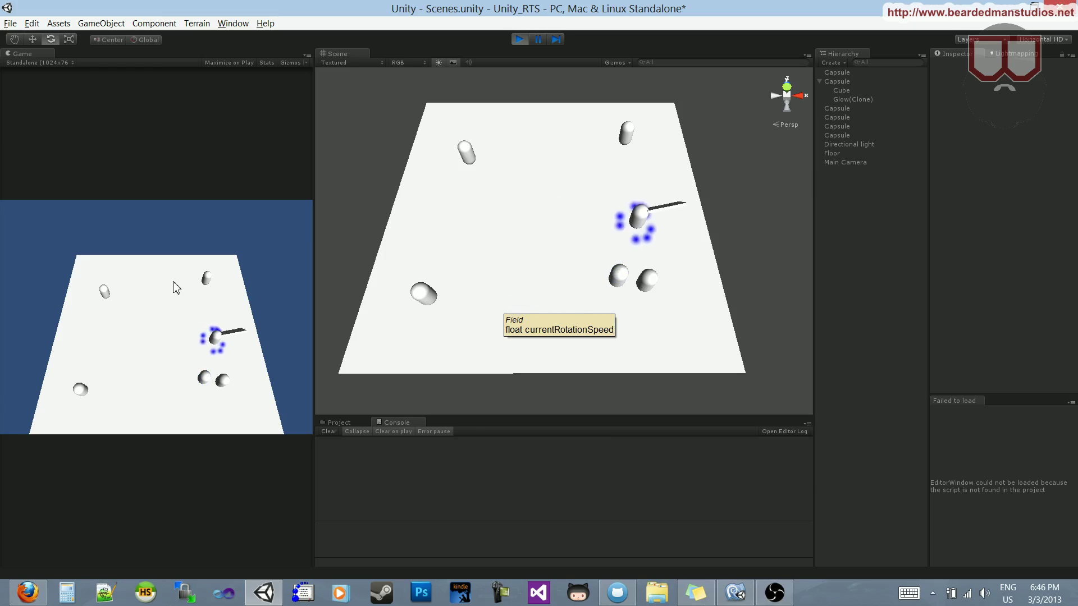
click(519, 39)
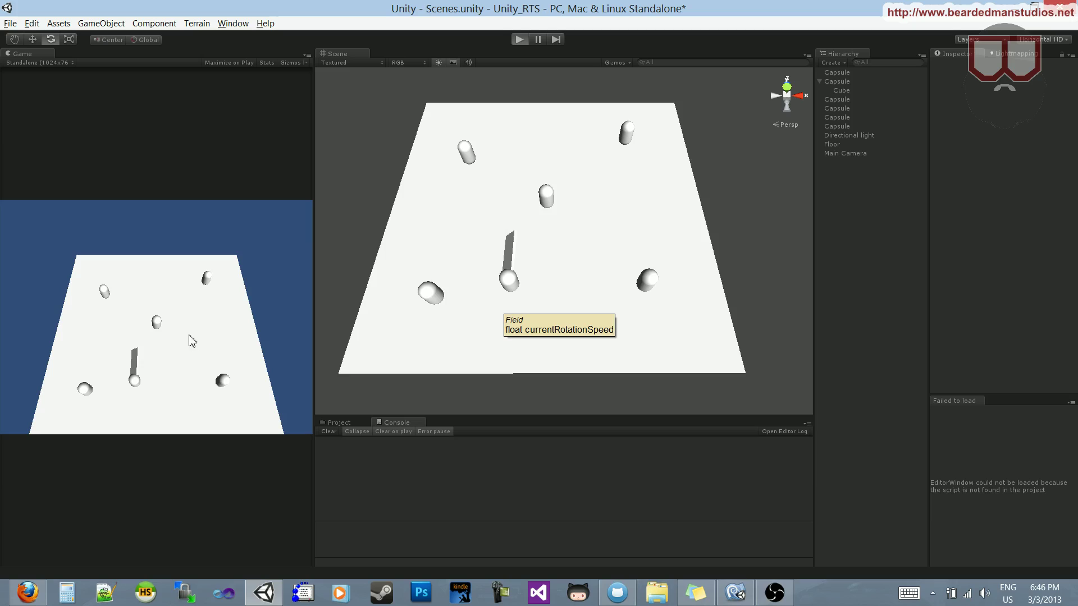
Select the dark-bar capsule in the running game so it shows the blue glow.
click(135, 379)
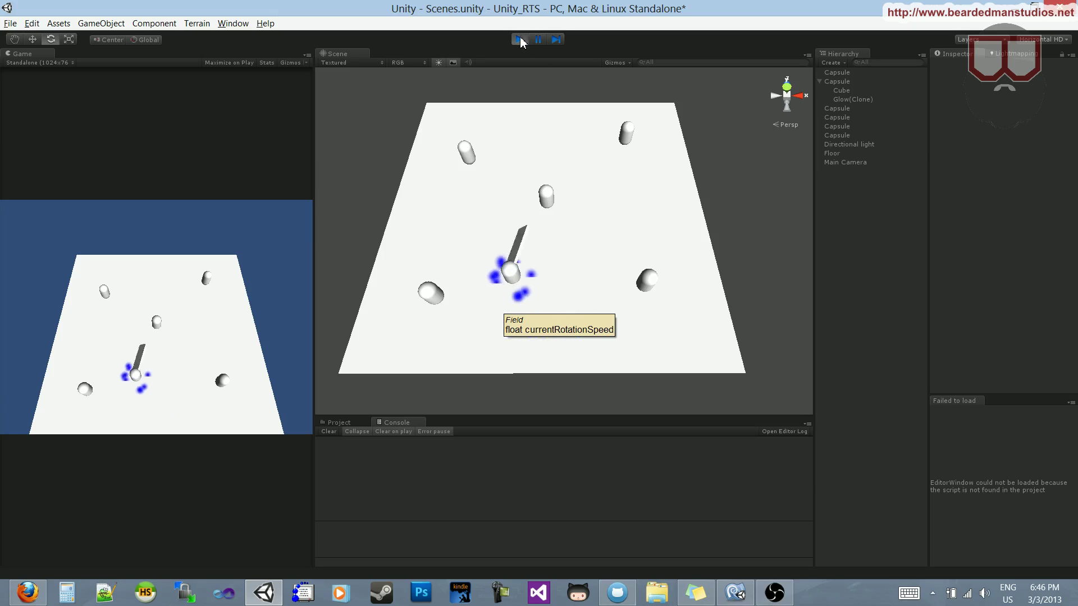
Select the Capsule in the Hierarchy and raise its Rotation Speed from 2 to about 72.
click(836, 81)
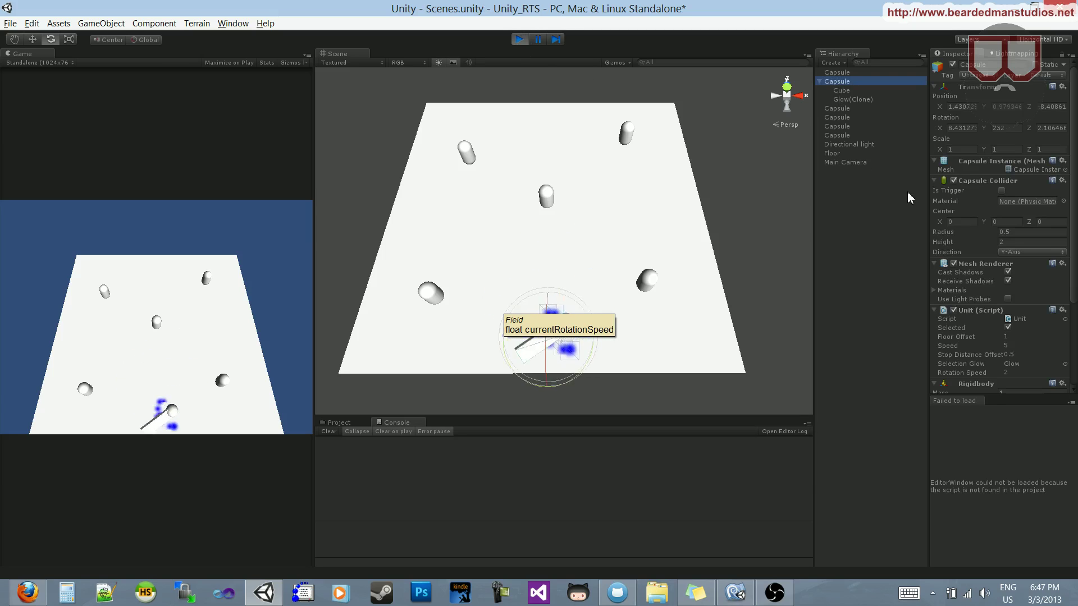
scroll(977, 320, down, 3)
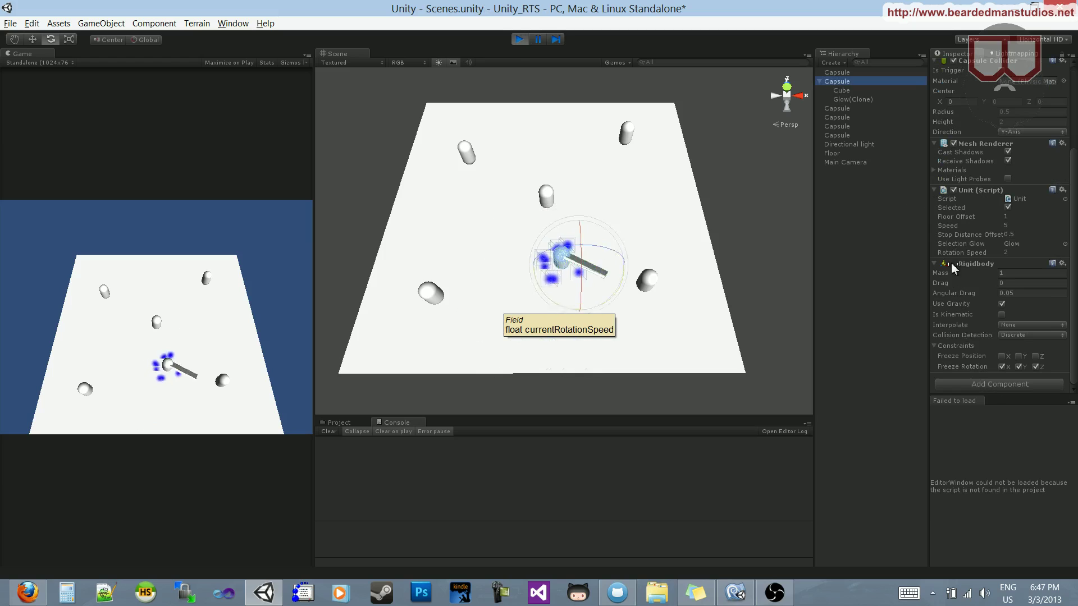
click(982, 253)
mouse_move(981, 259)
mouse_down()
mouse_move(298, 257)
mouse_move(390, 256)
mouse_up()
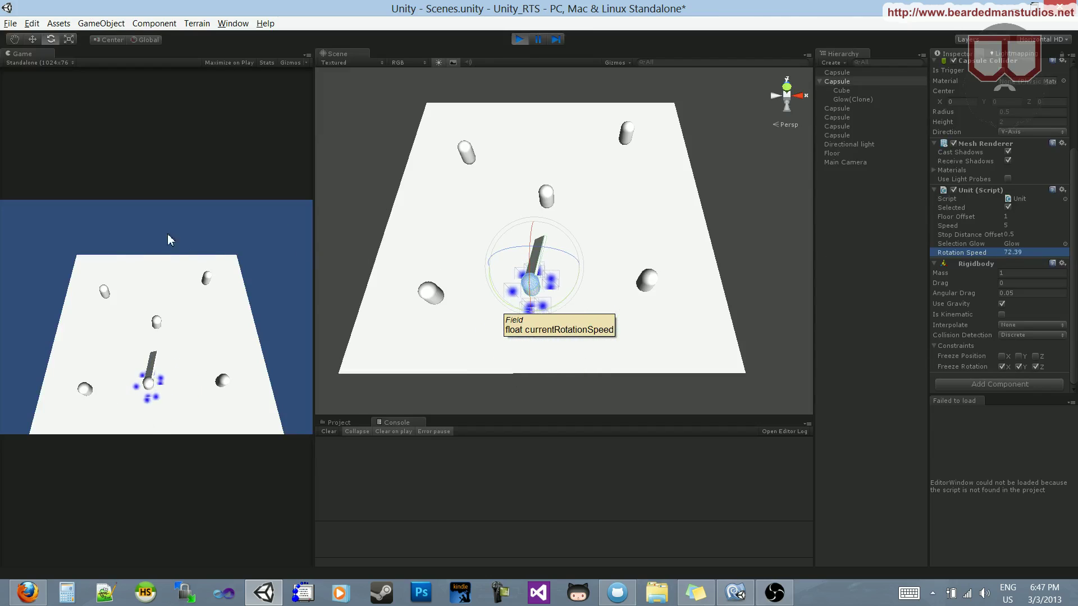
click(517, 39)
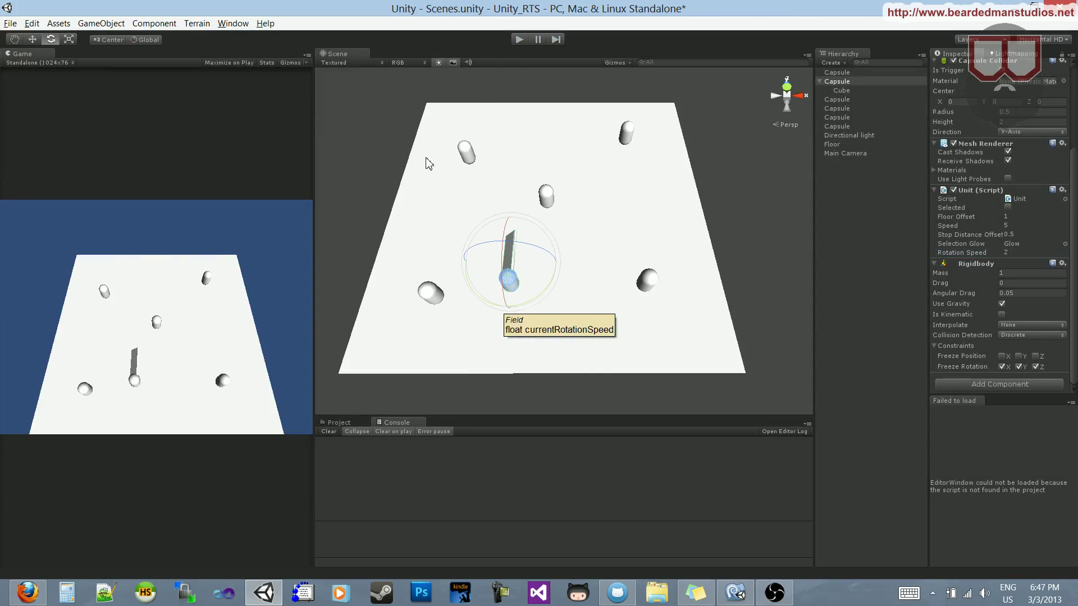
click(382, 207)
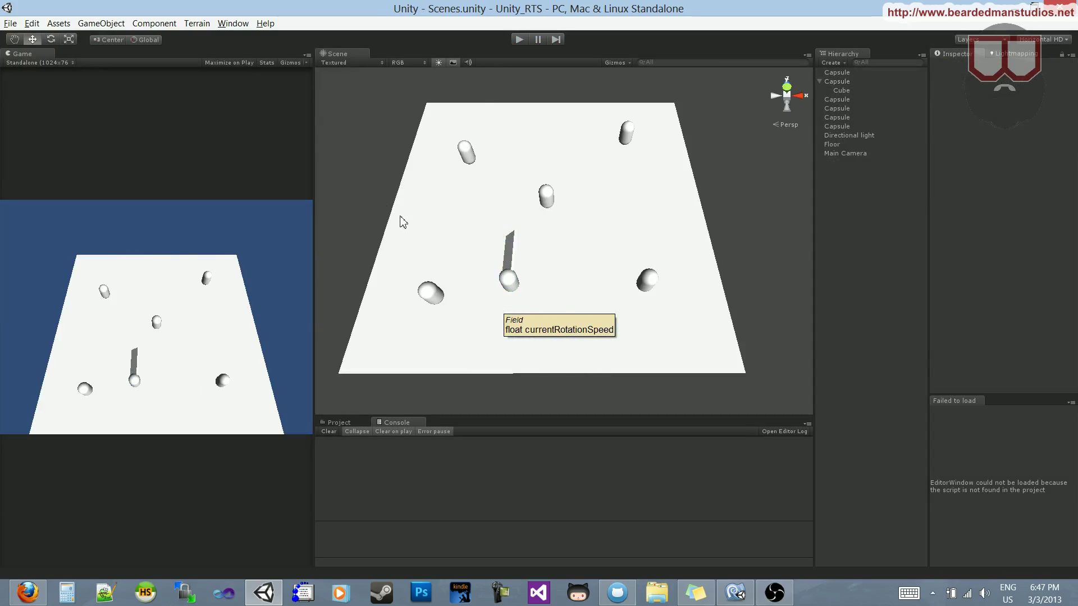
mouse_move(485, 204)
mouse_down()
mouse_move(565, 335)
mouse_move(545, 365)
mouse_up()
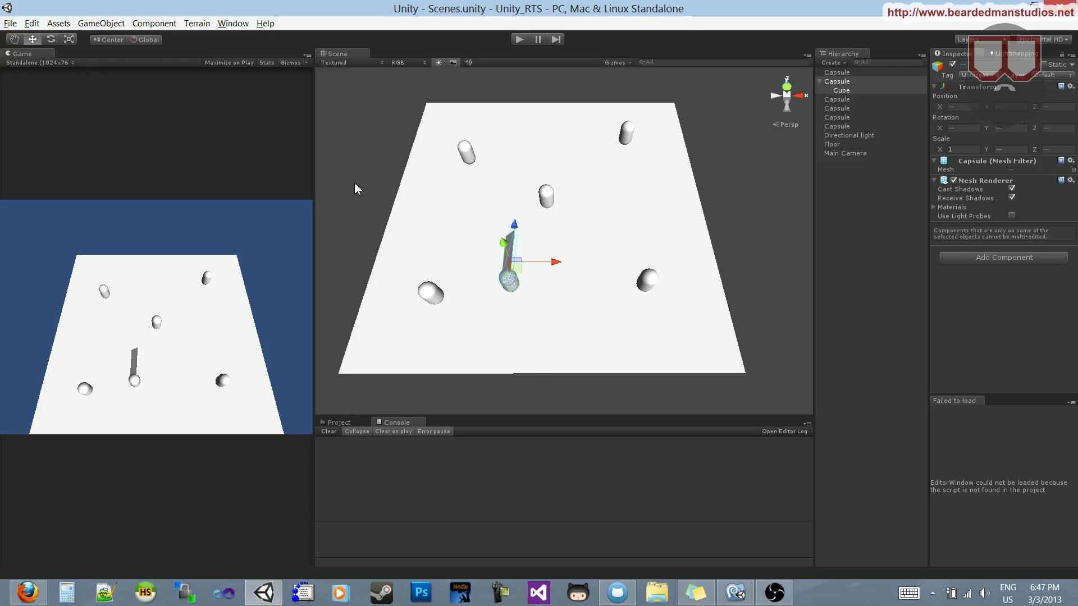
click(355, 179)
alt+drag(356, 178, 591, 210)
scroll(585, 213, down, 3)
middle_drag(534, 212, 504, 237)
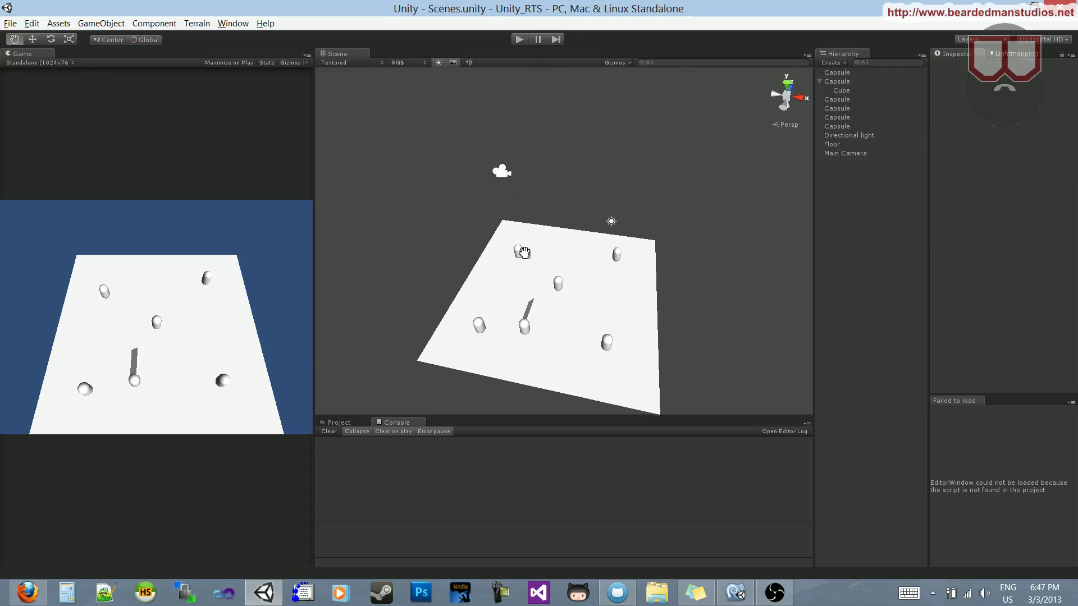